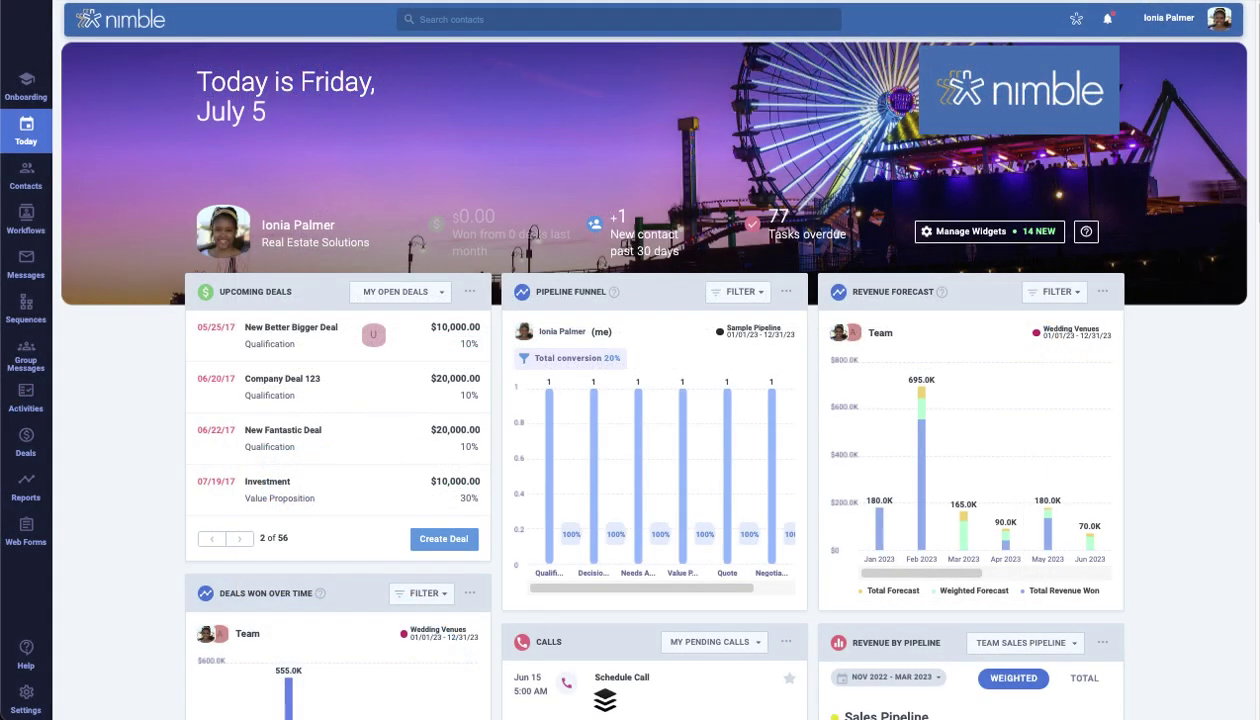
Go to the Sequences page from the Today dashboard sidebar
click(24, 310)
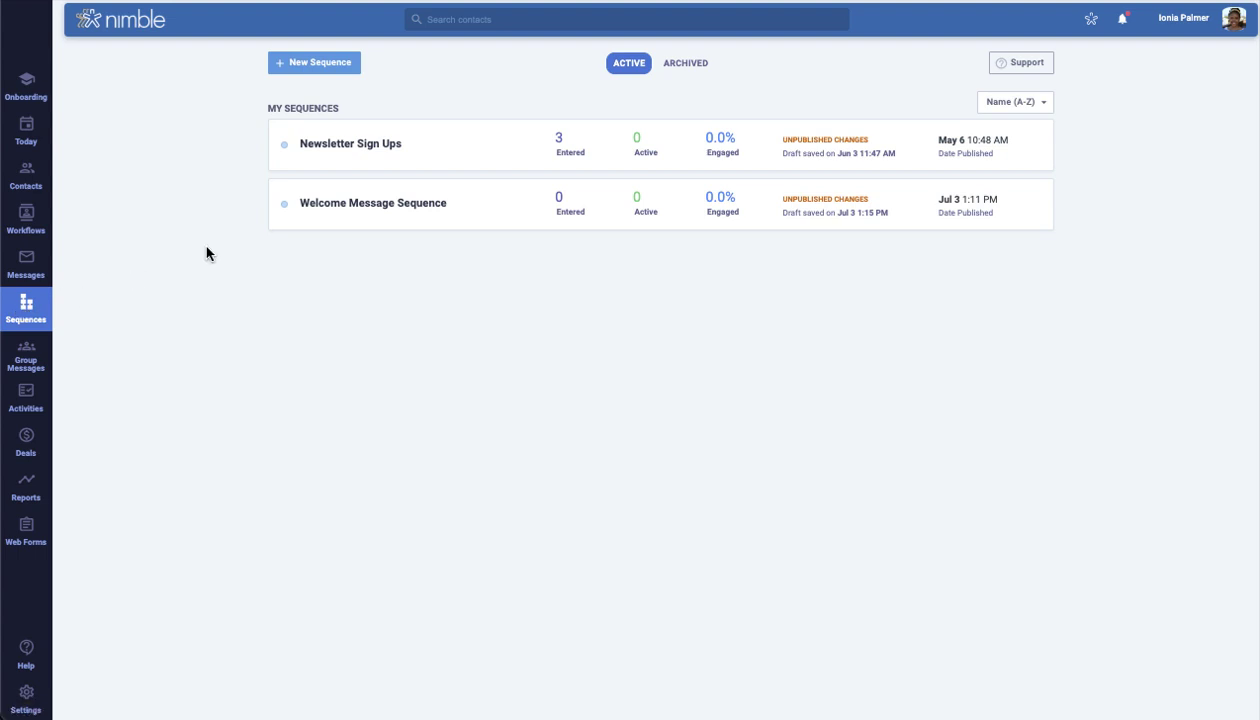
Start a new sequence and preview the Welcome Message template's email and Replied exit condition
click(320, 64)
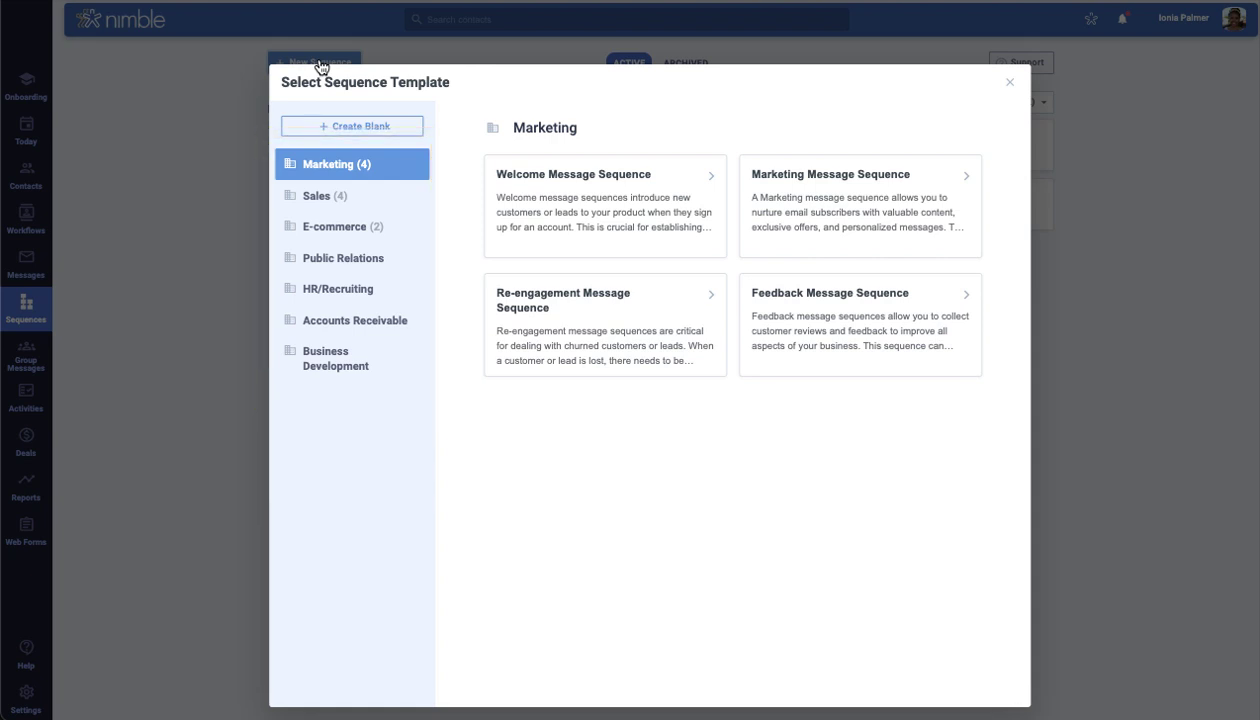
click(594, 197)
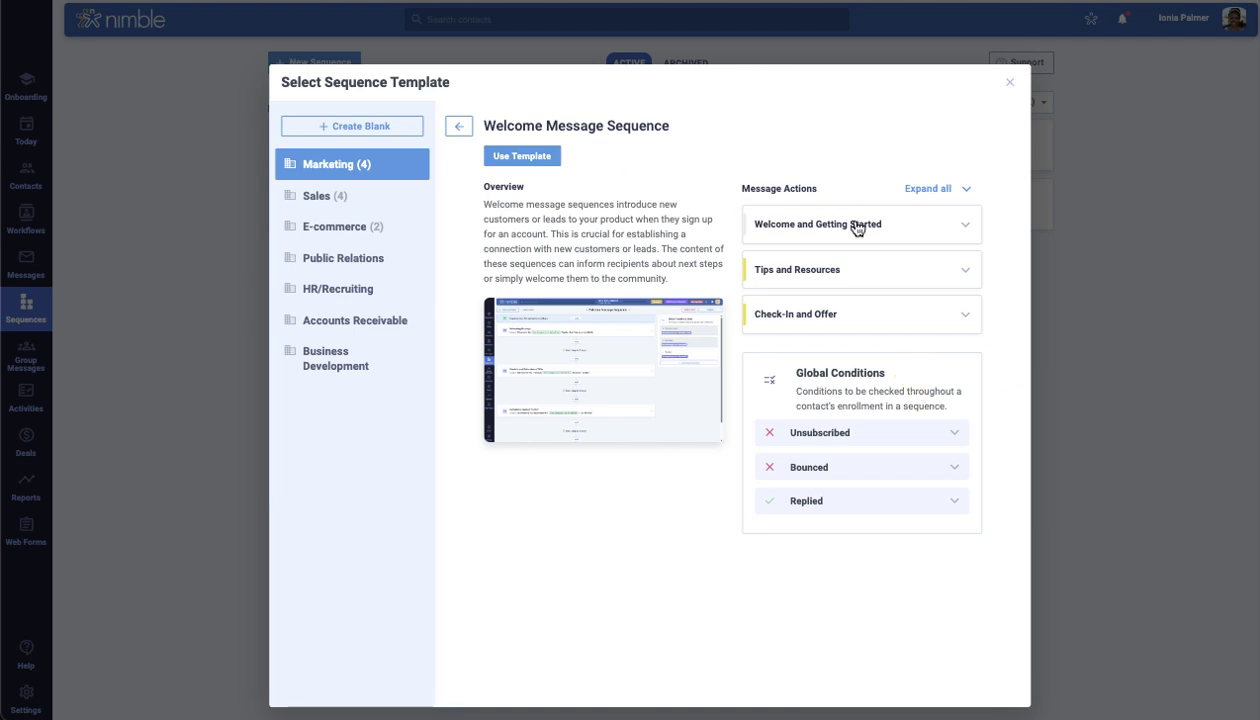
click(930, 238)
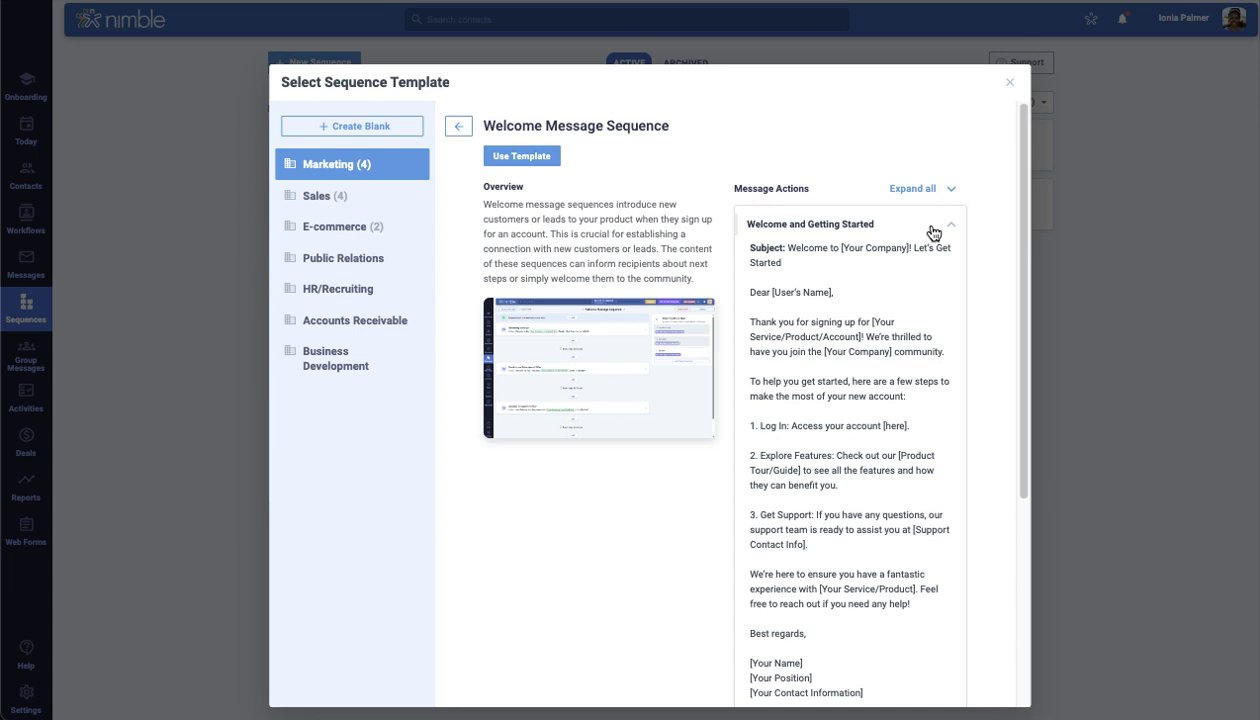
click(933, 233)
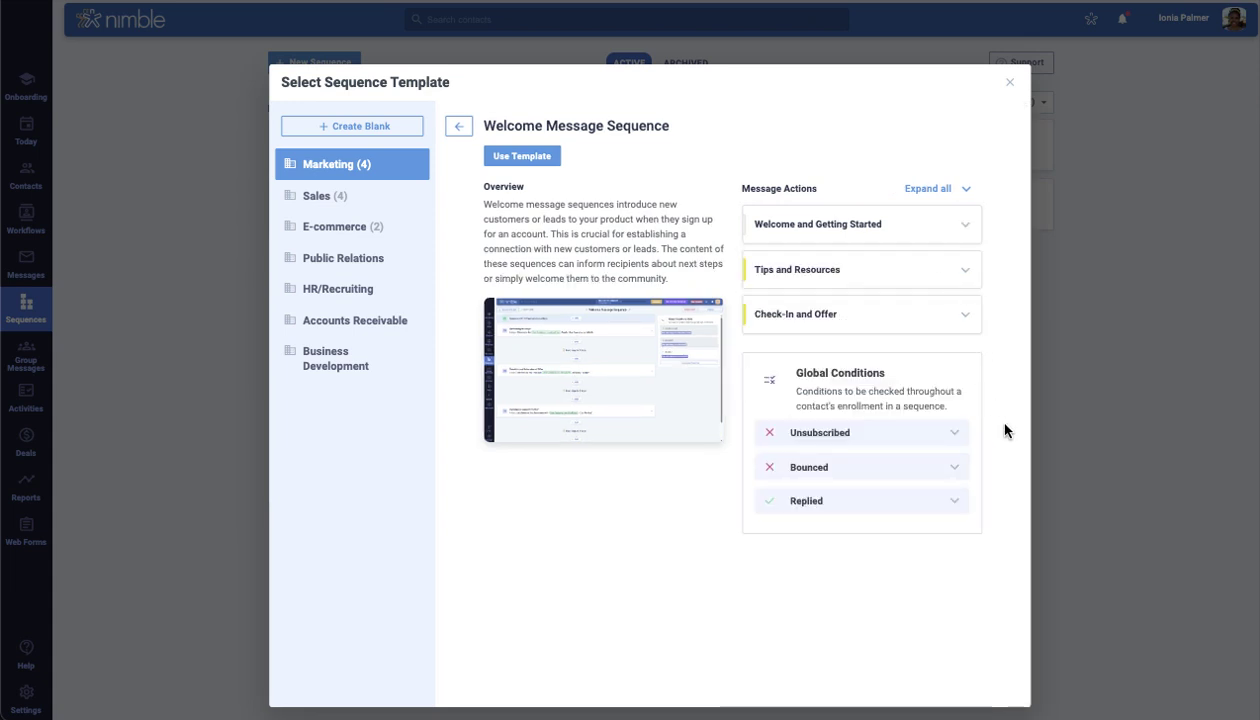
click(960, 510)
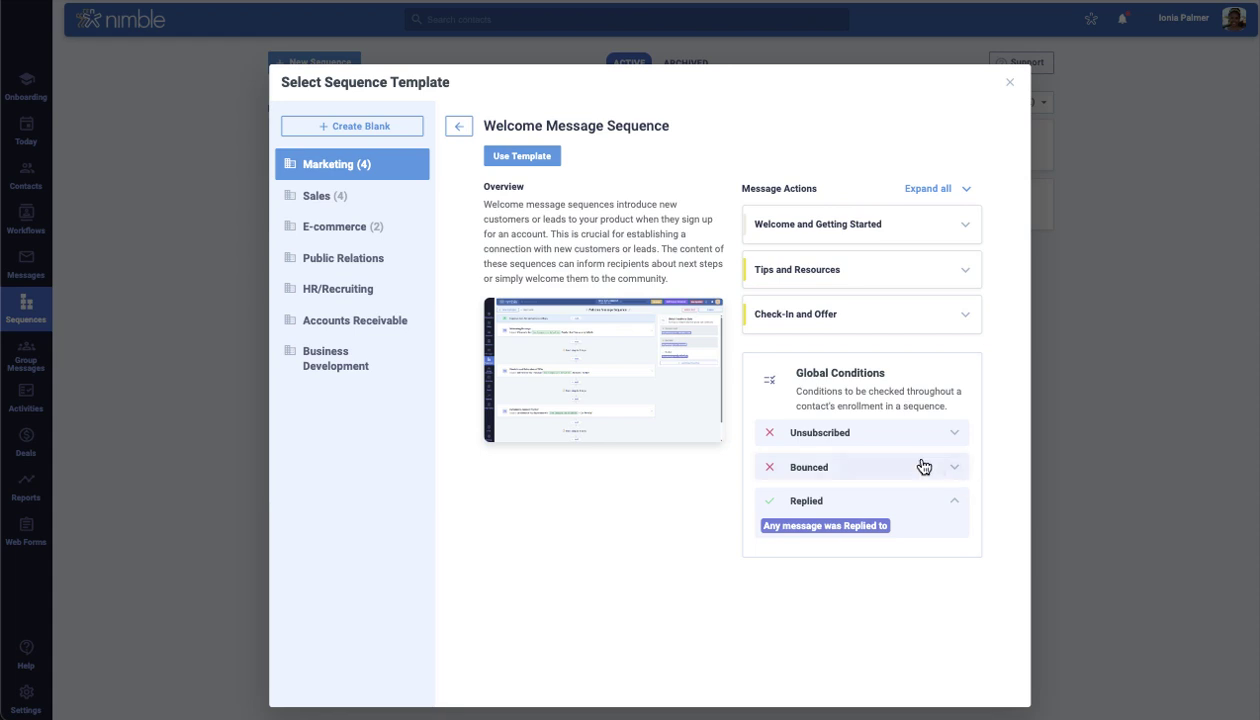
Cancel the blank-sequence option and show the E-commerce templates instead
click(382, 137)
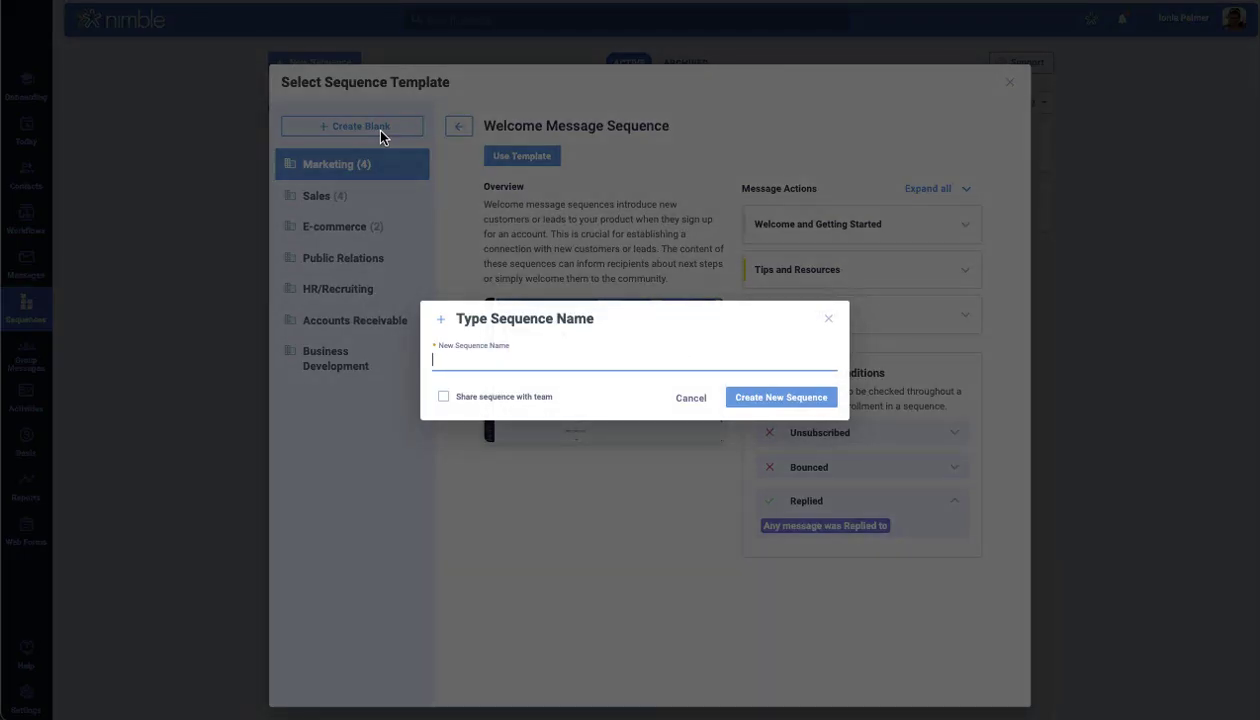
click(692, 399)
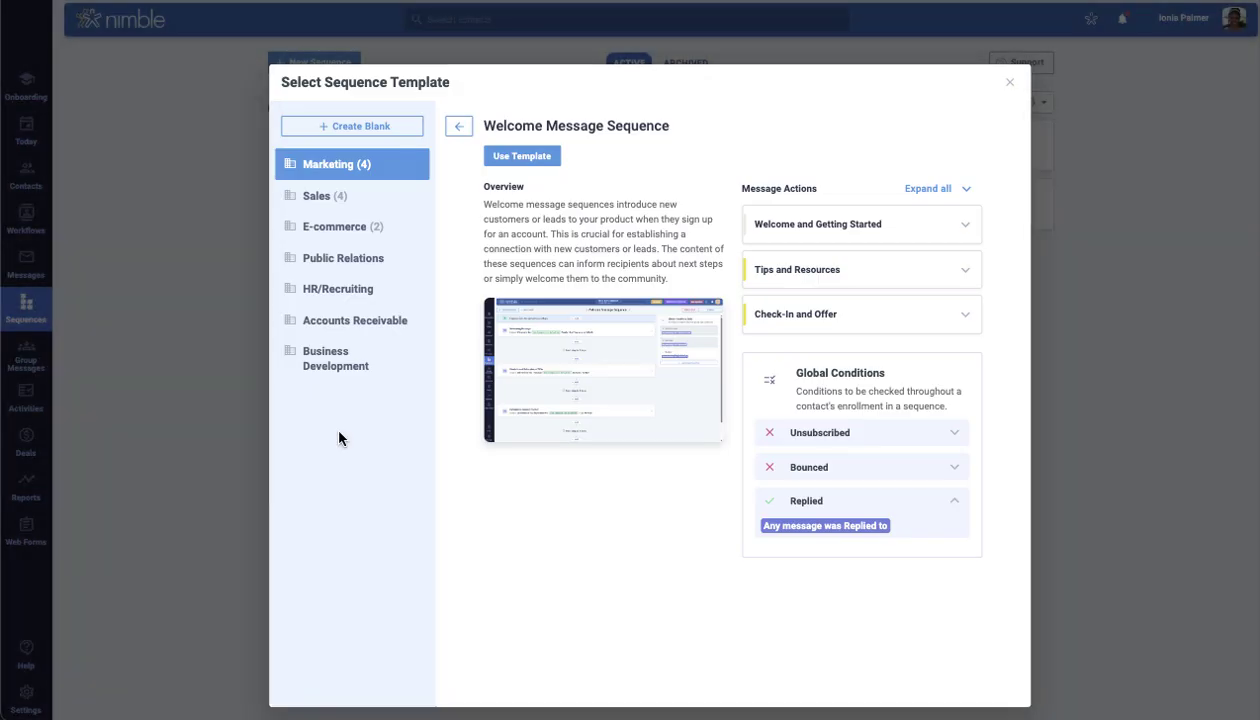
click(330, 232)
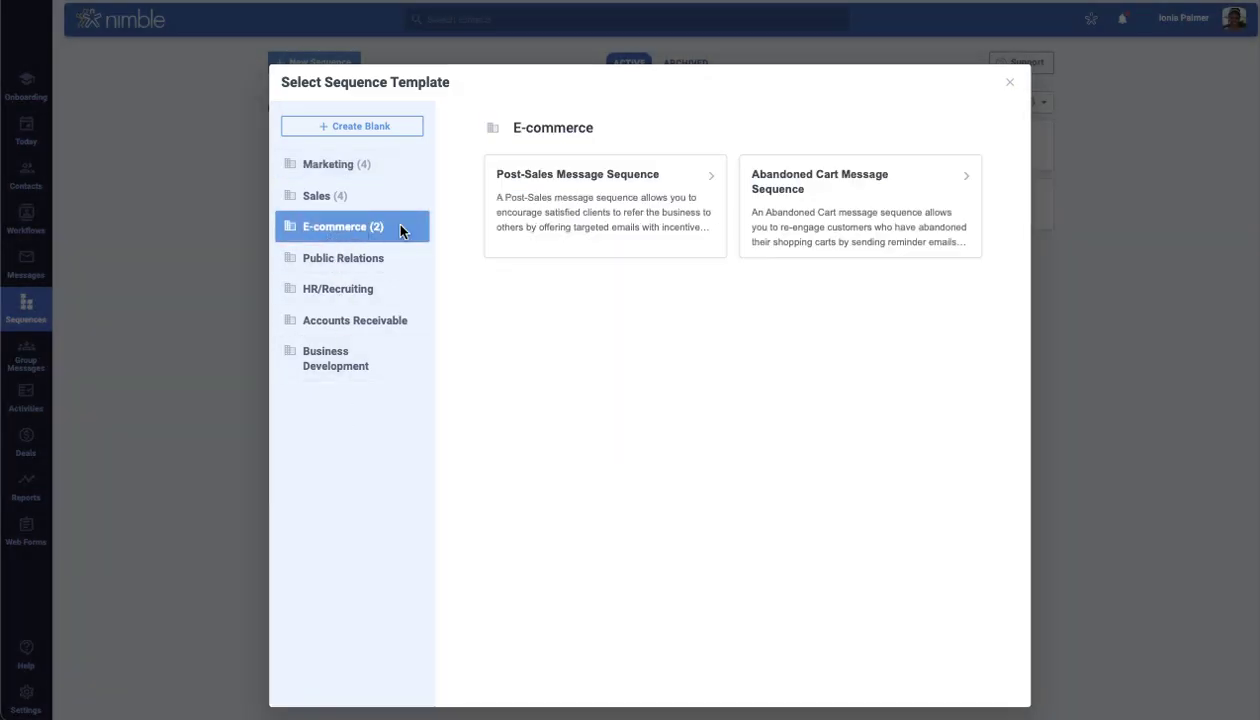
Create the sequence from the Post-Sales Message Sequence template, shared with the team
click(568, 226)
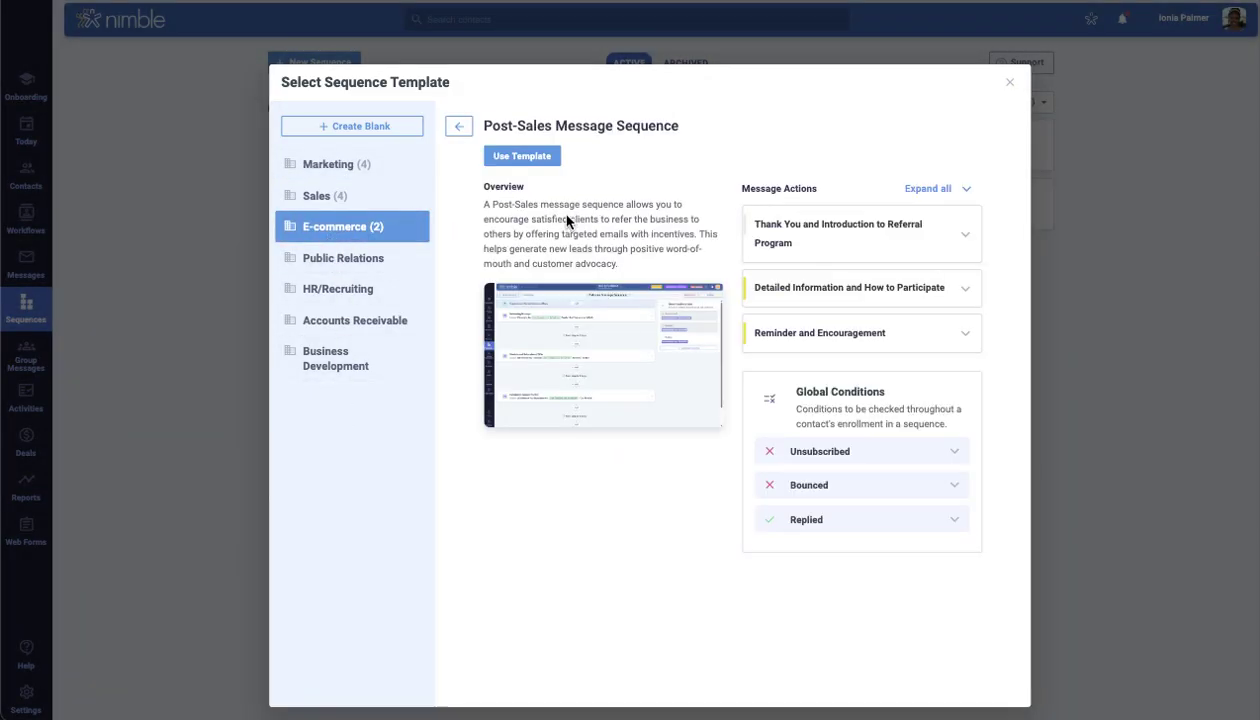
click(522, 157)
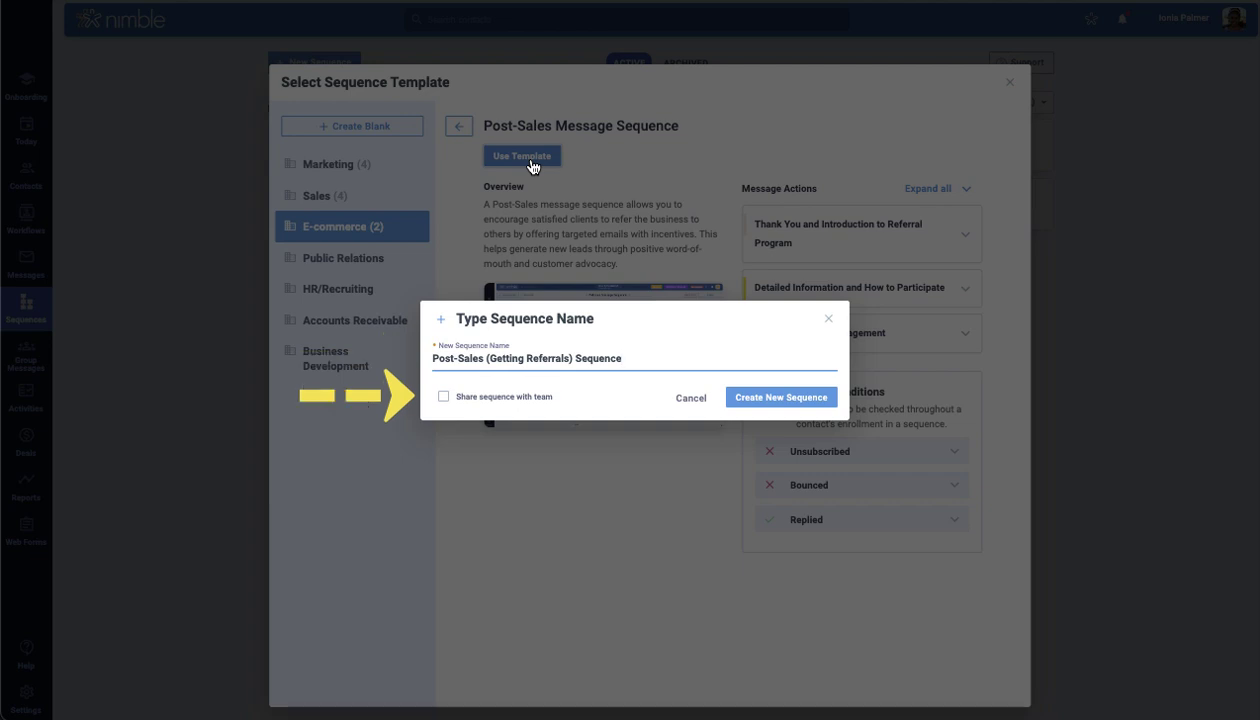
click(444, 398)
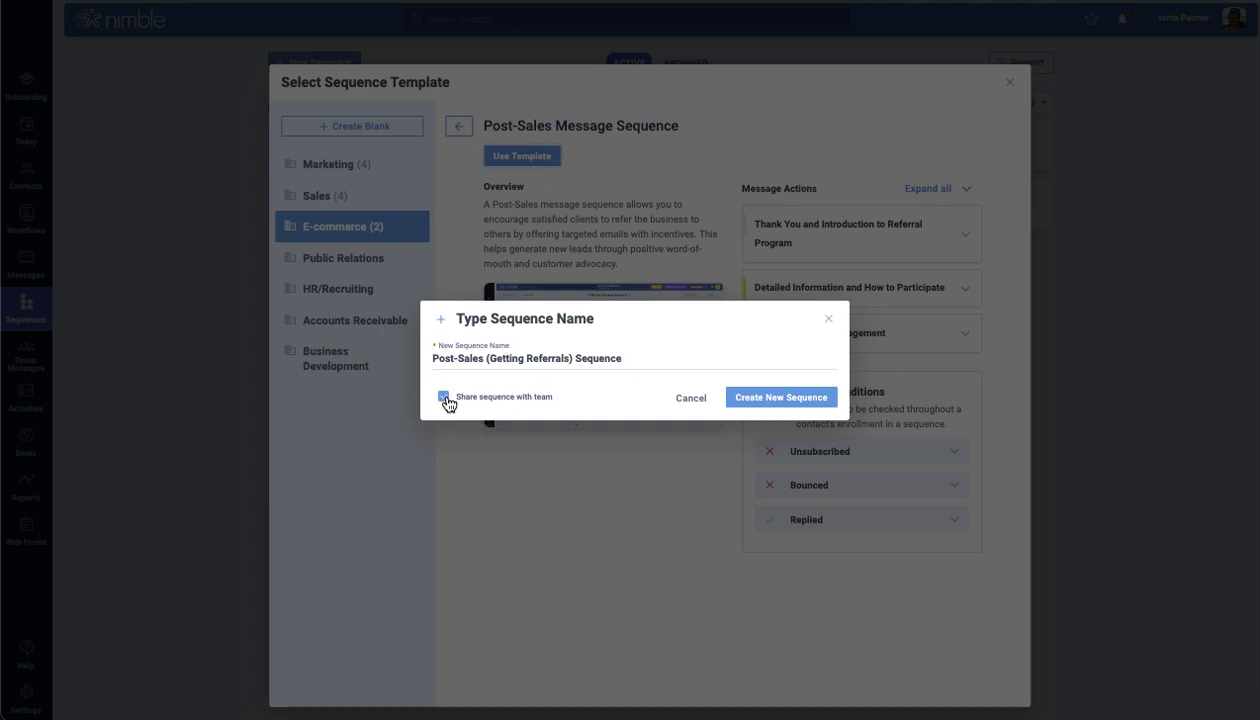
click(774, 405)
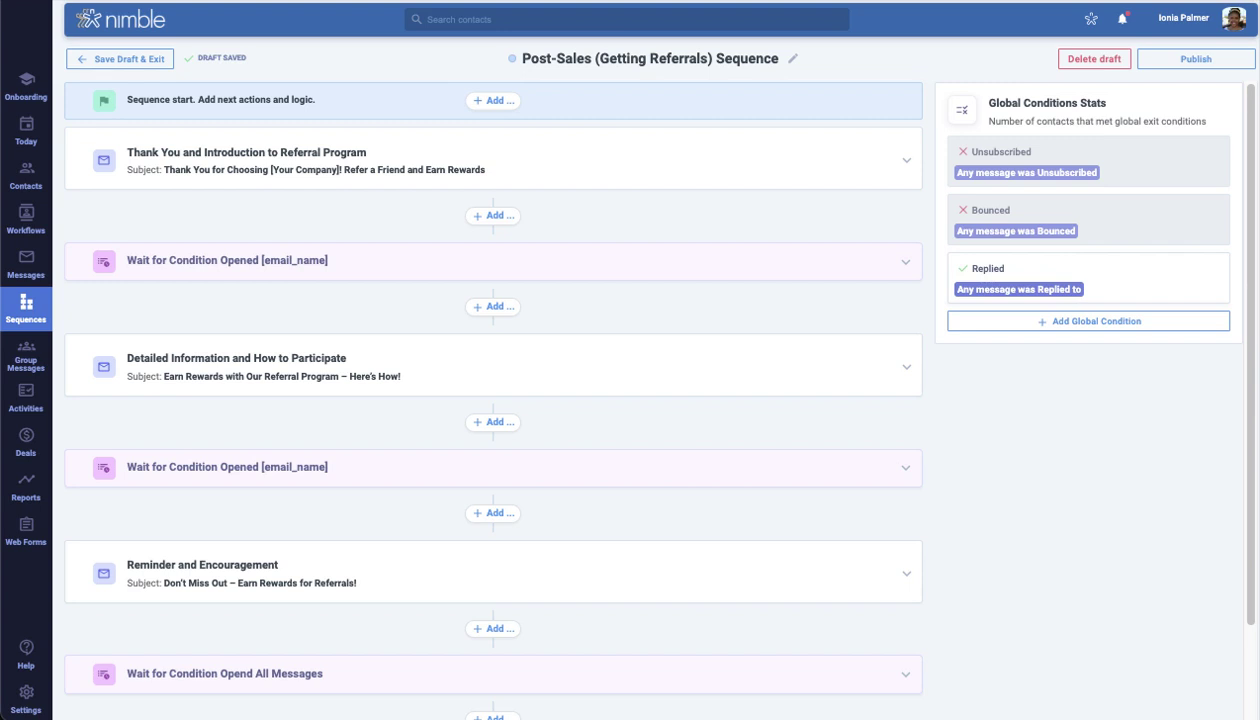
Replace the [Your Name] placeholder in the Thank You and Introduction email with the sender's name
click(584, 177)
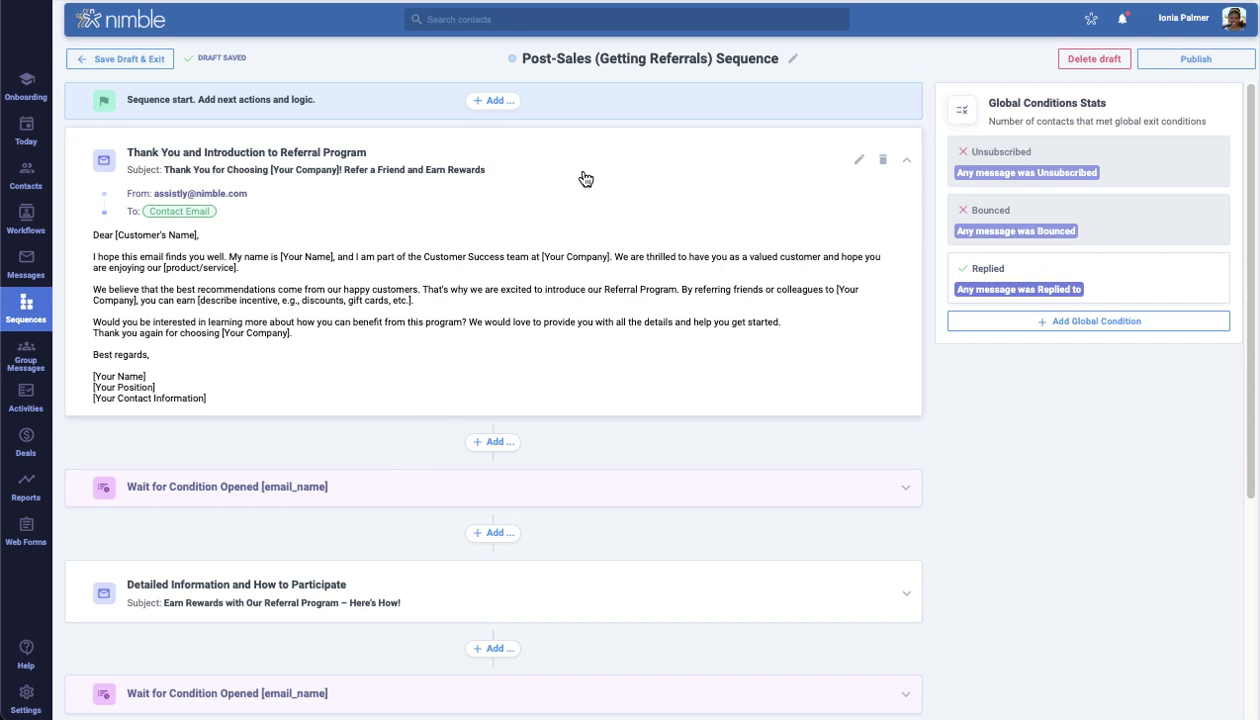
click(857, 162)
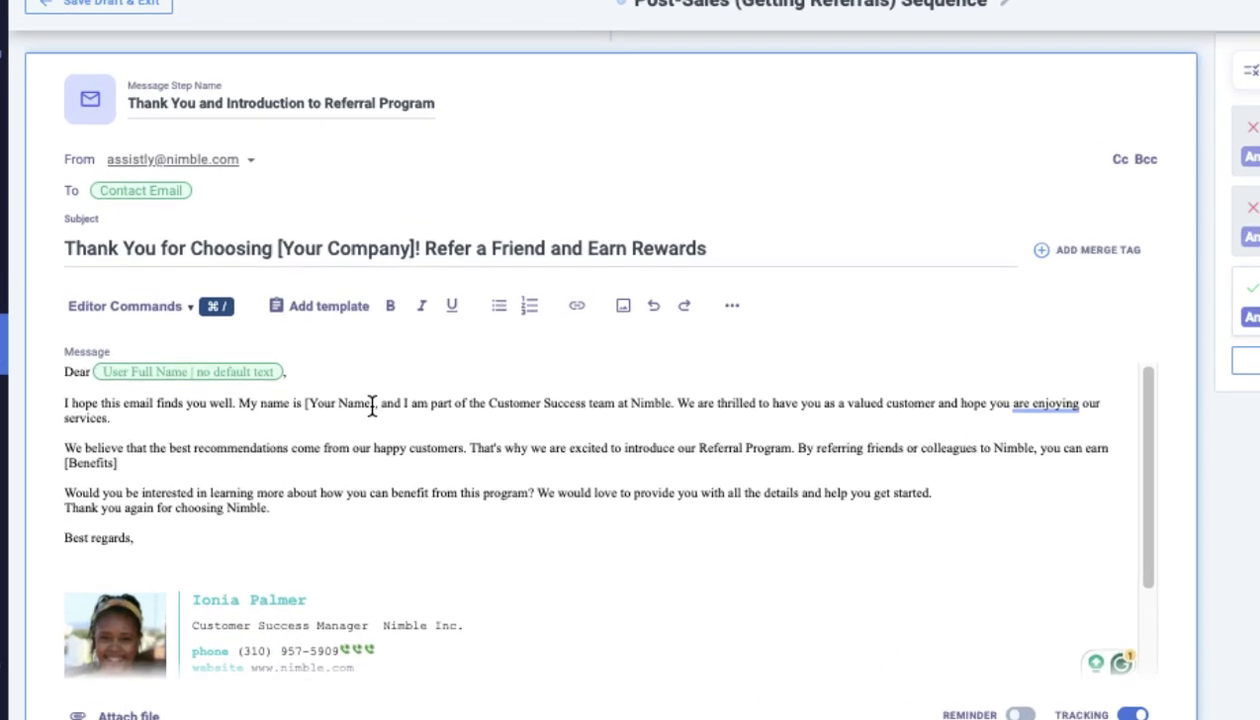
drag(319, 352, 268, 352)
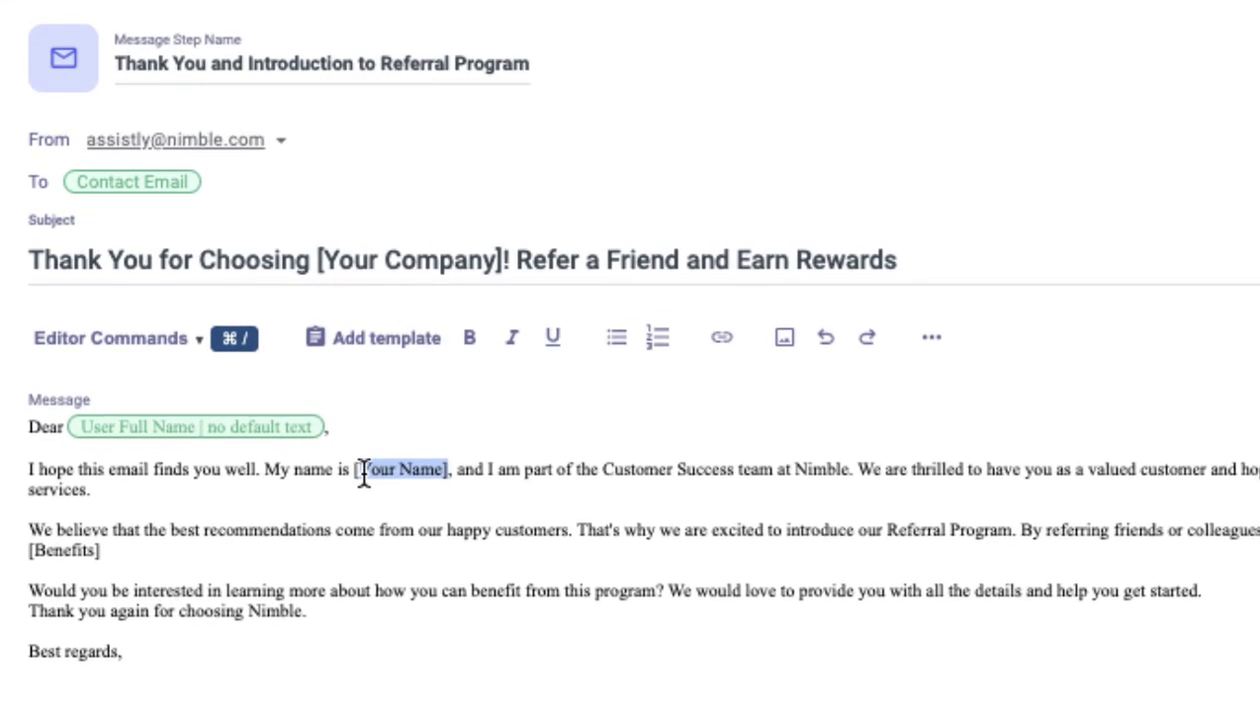
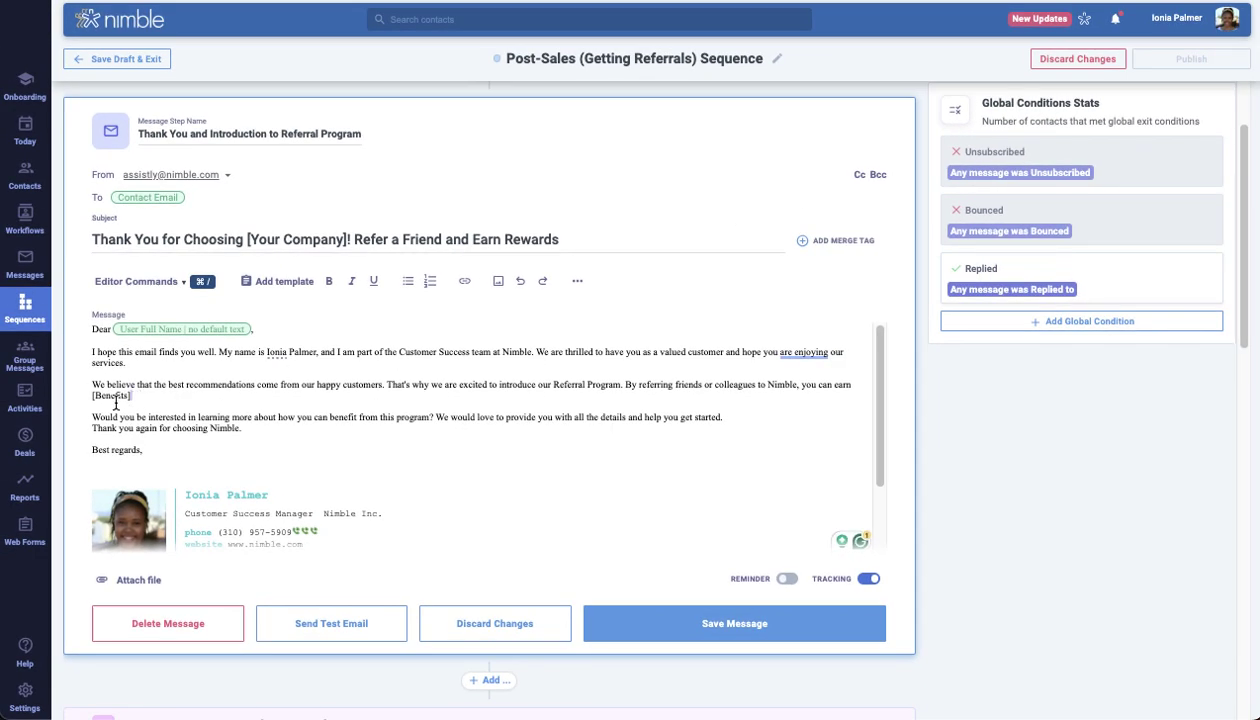
Replace the [Benefits] placeholder with the Incentives/Discounts merge tag
drag(122, 437, 60, 431)
click(183, 285)
click(200, 482)
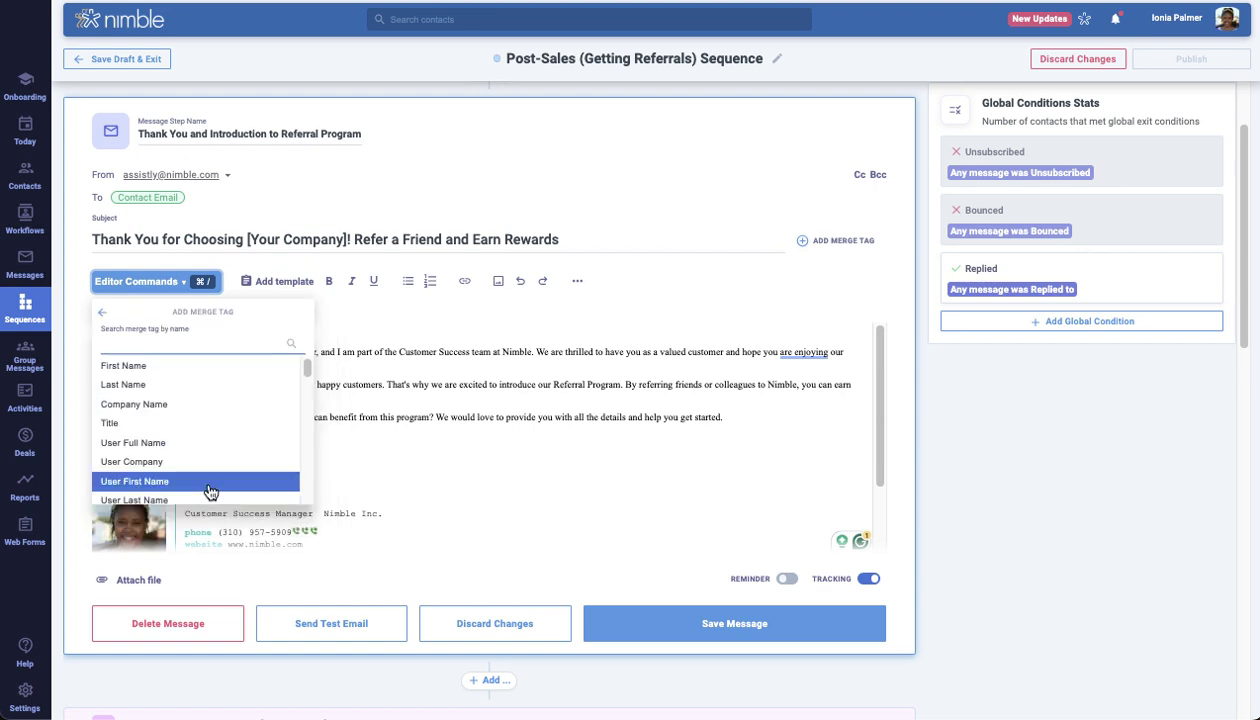
click(211, 338)
text(incen)
click(202, 365)
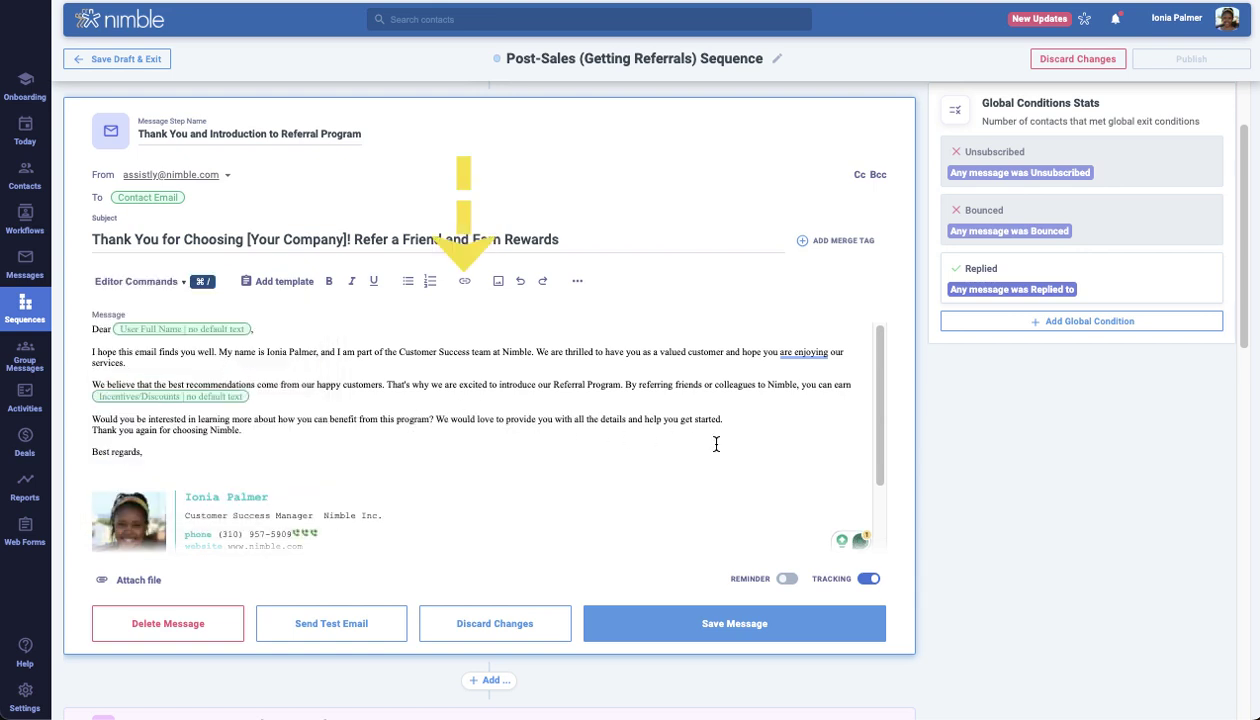
Apply a different font family to the message text
click(577, 281)
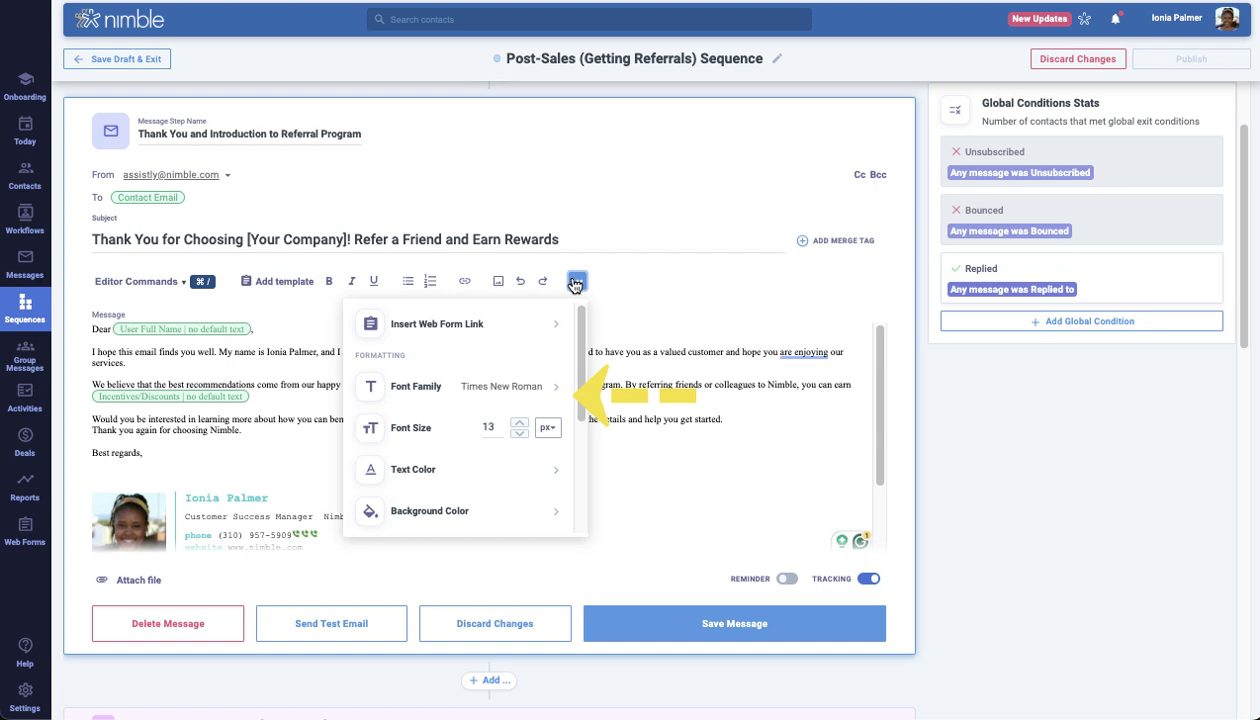
click(560, 388)
click(543, 446)
click(543, 456)
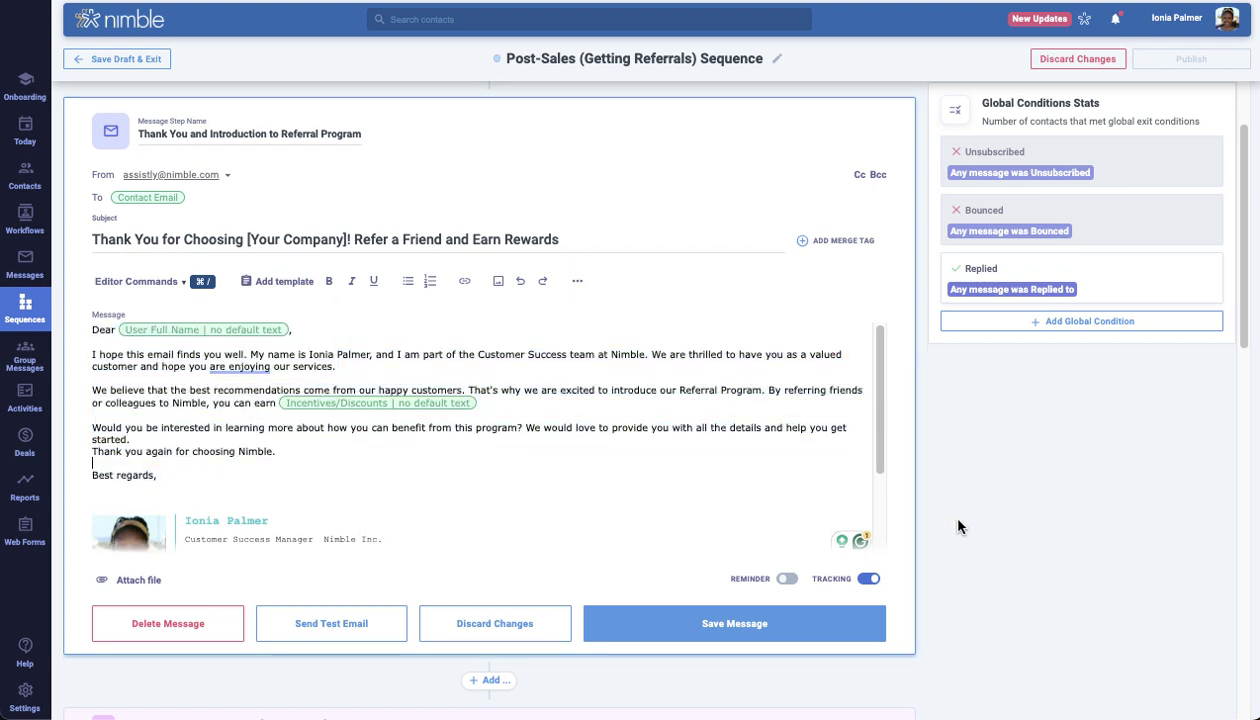
Check the editor commands and saved templates without choosing one, then save the email
click(170, 282)
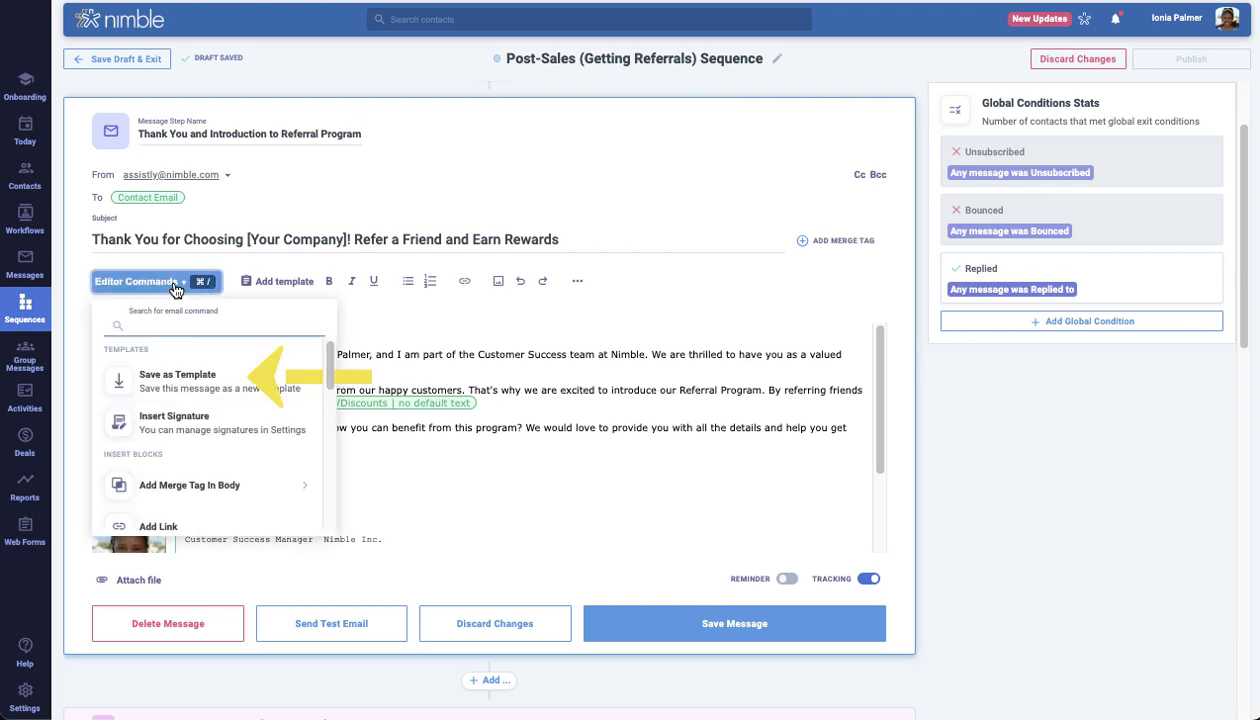
click(174, 285)
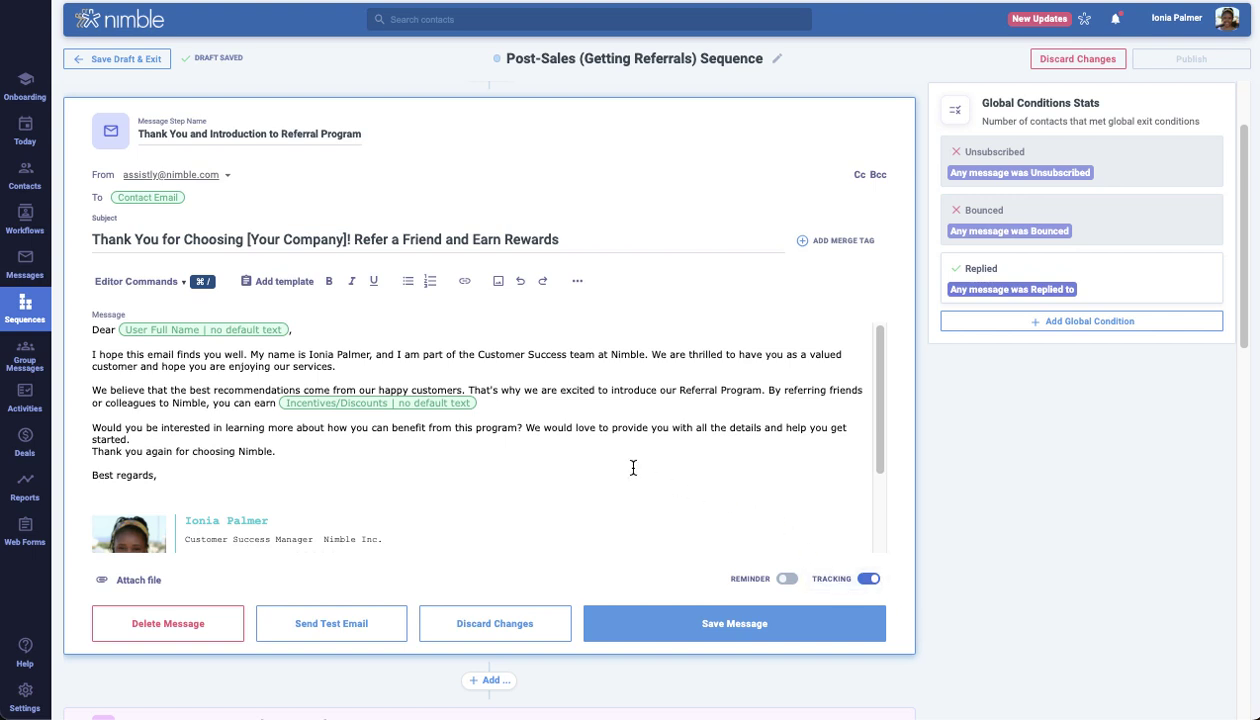
click(296, 287)
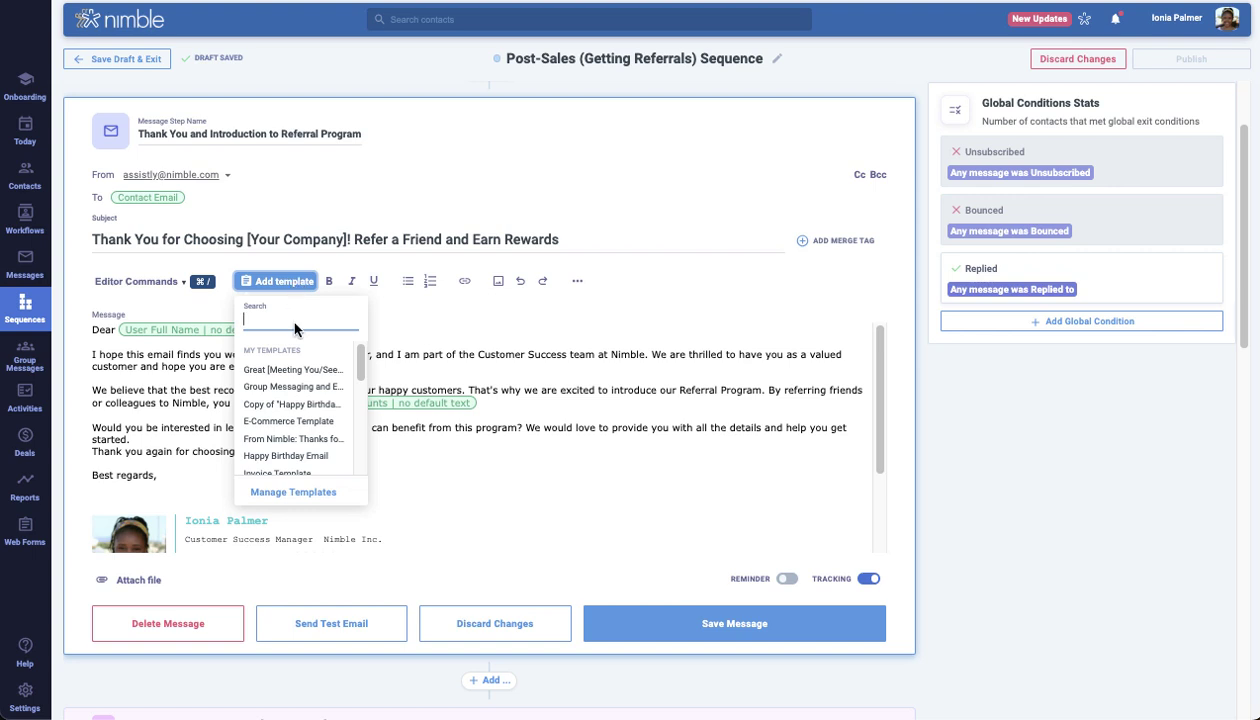
click(687, 466)
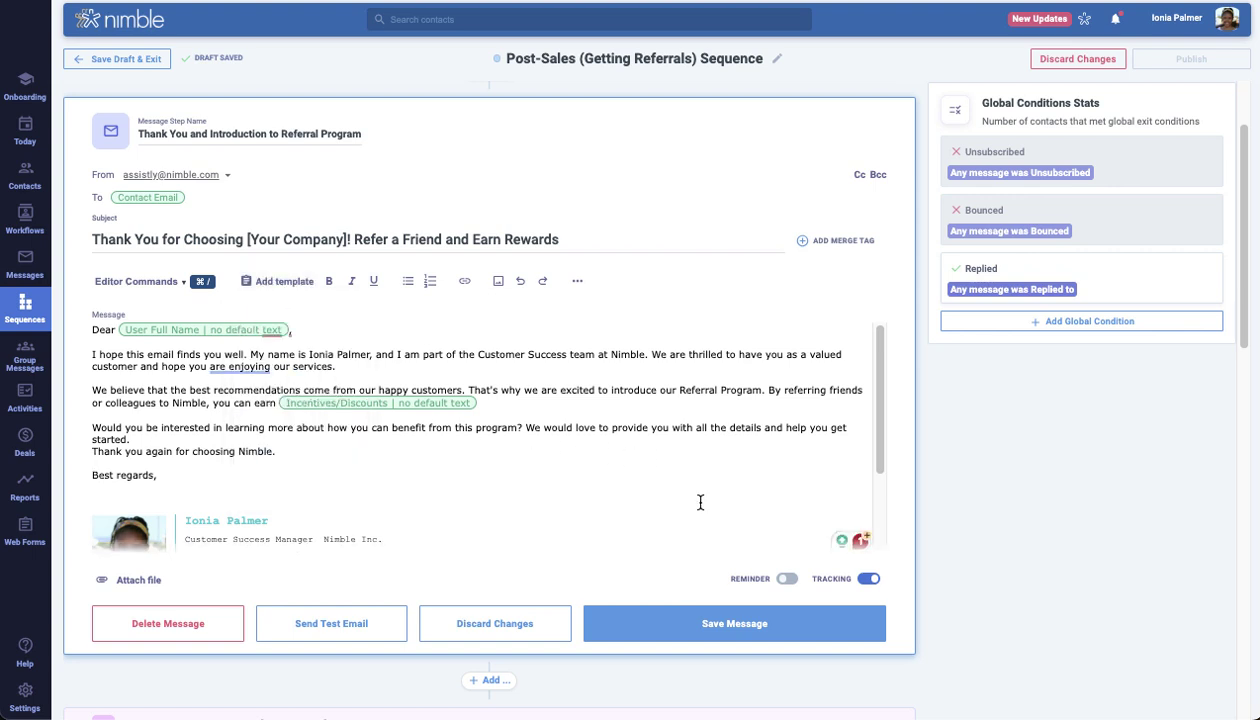
click(828, 623)
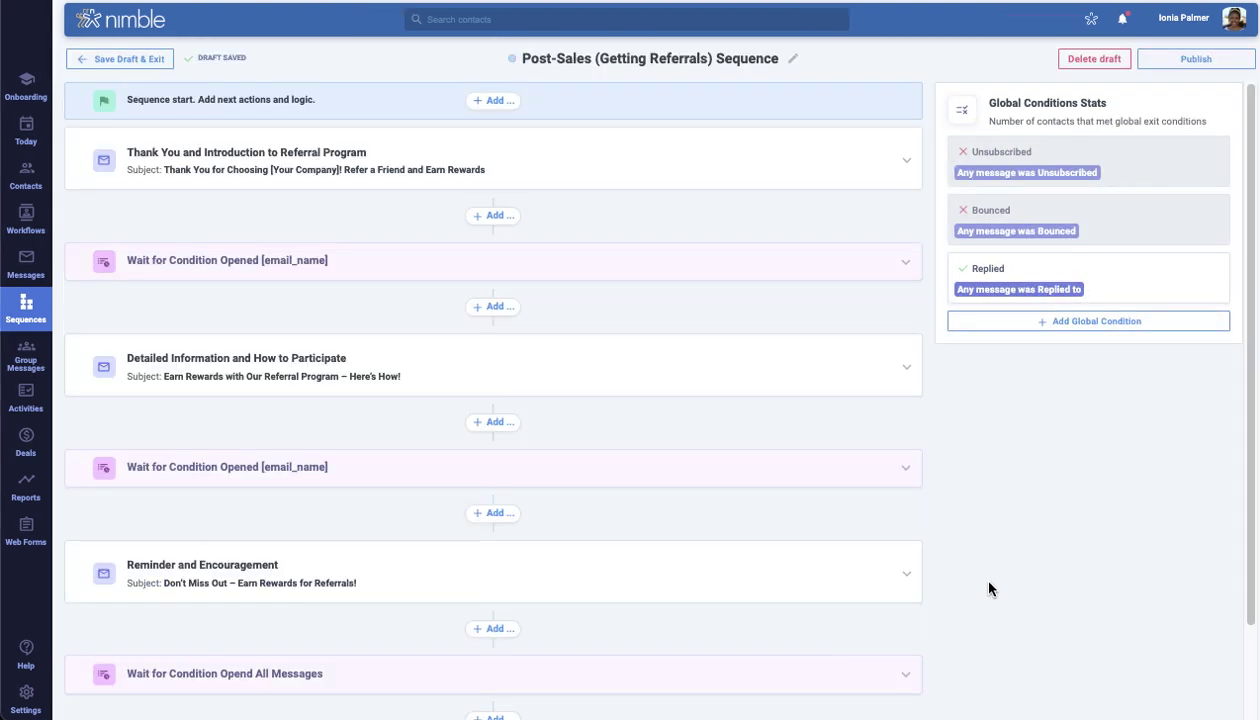
Change the first Opened wait condition from 3 days to 2 days and save it
click(693, 265)
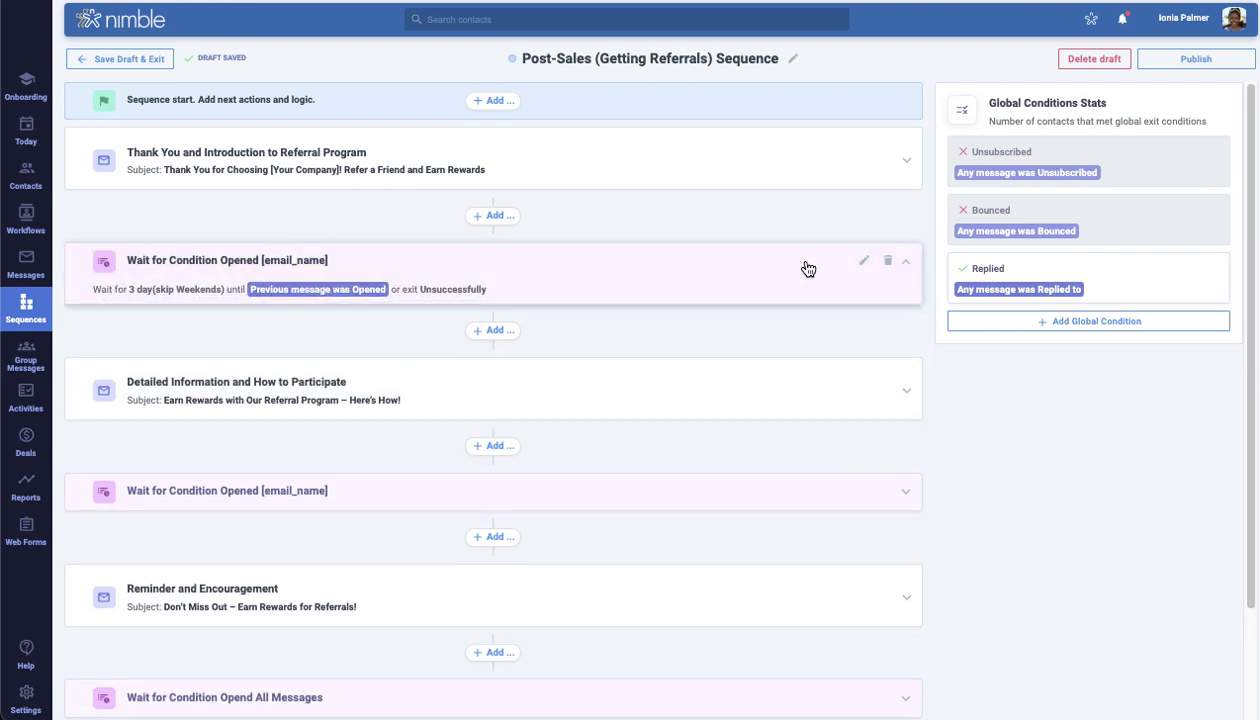
click(861, 264)
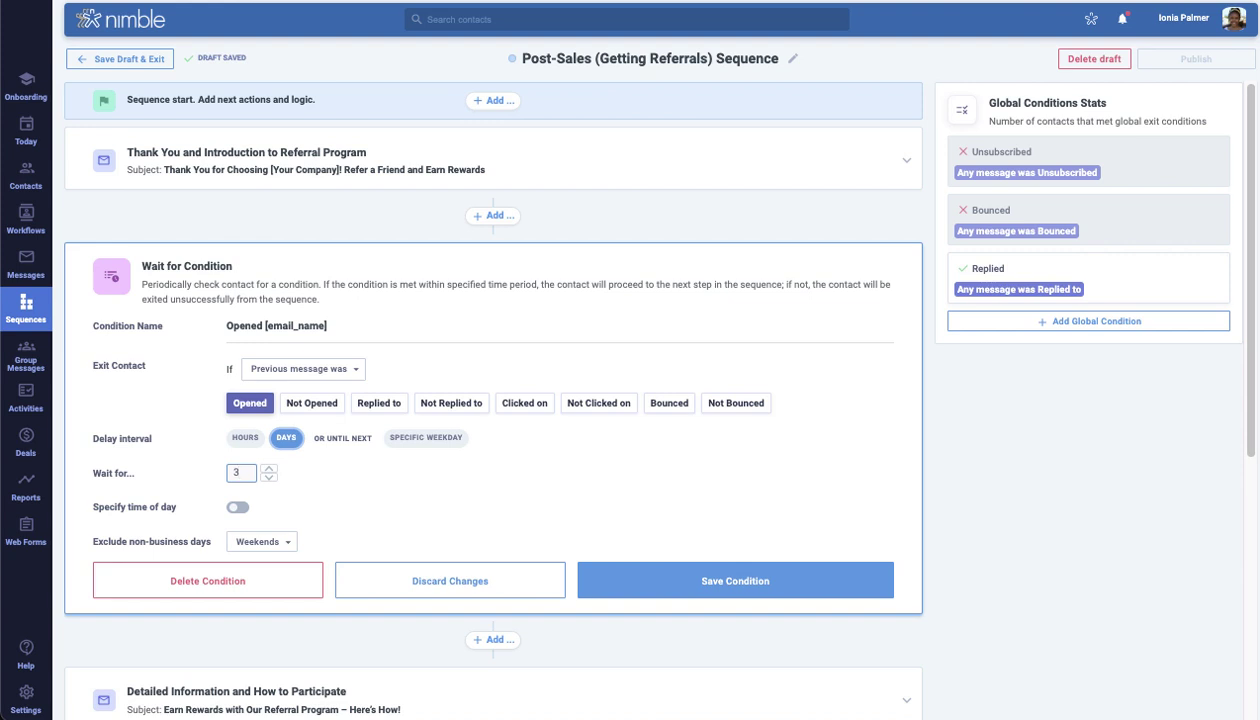
click(301, 368)
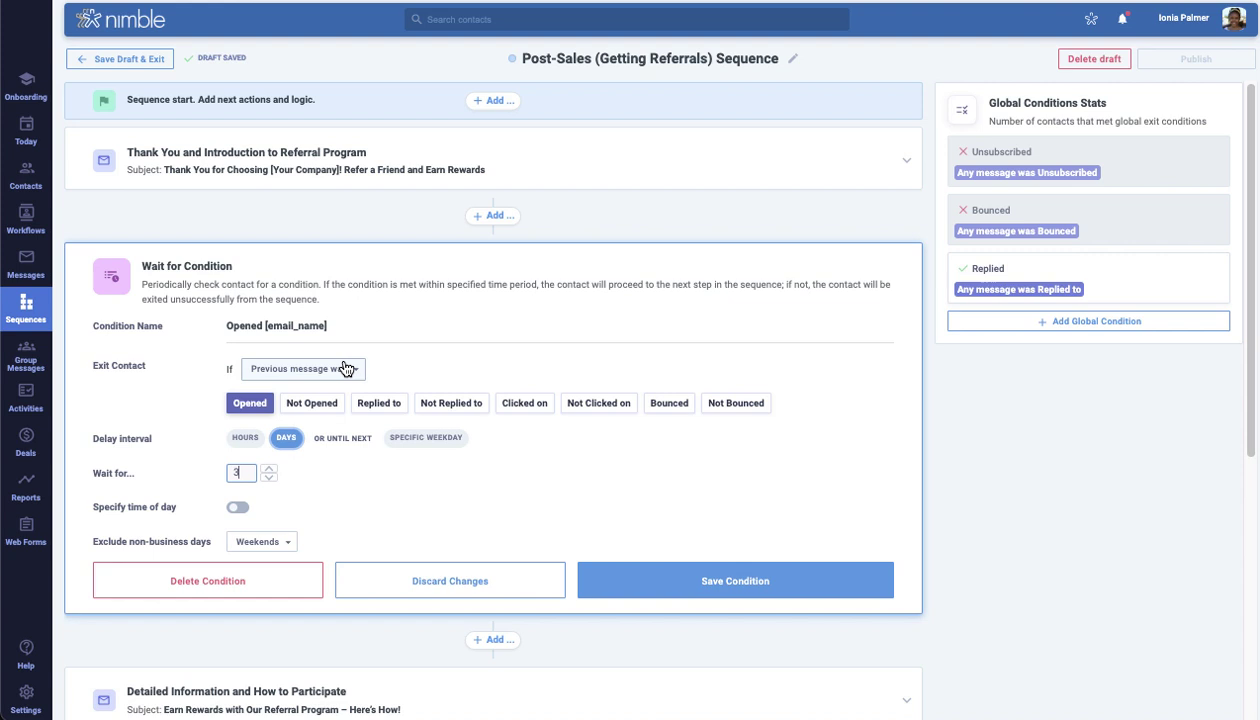
click(412, 363)
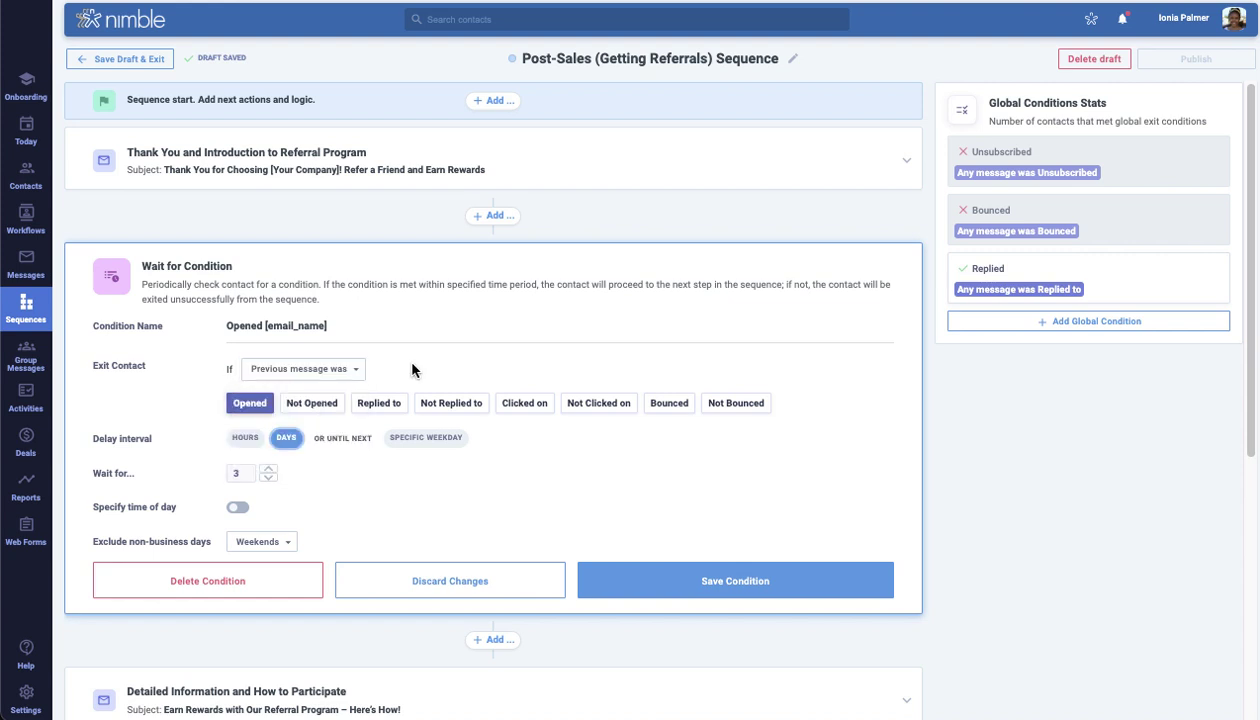
click(268, 478)
click(688, 570)
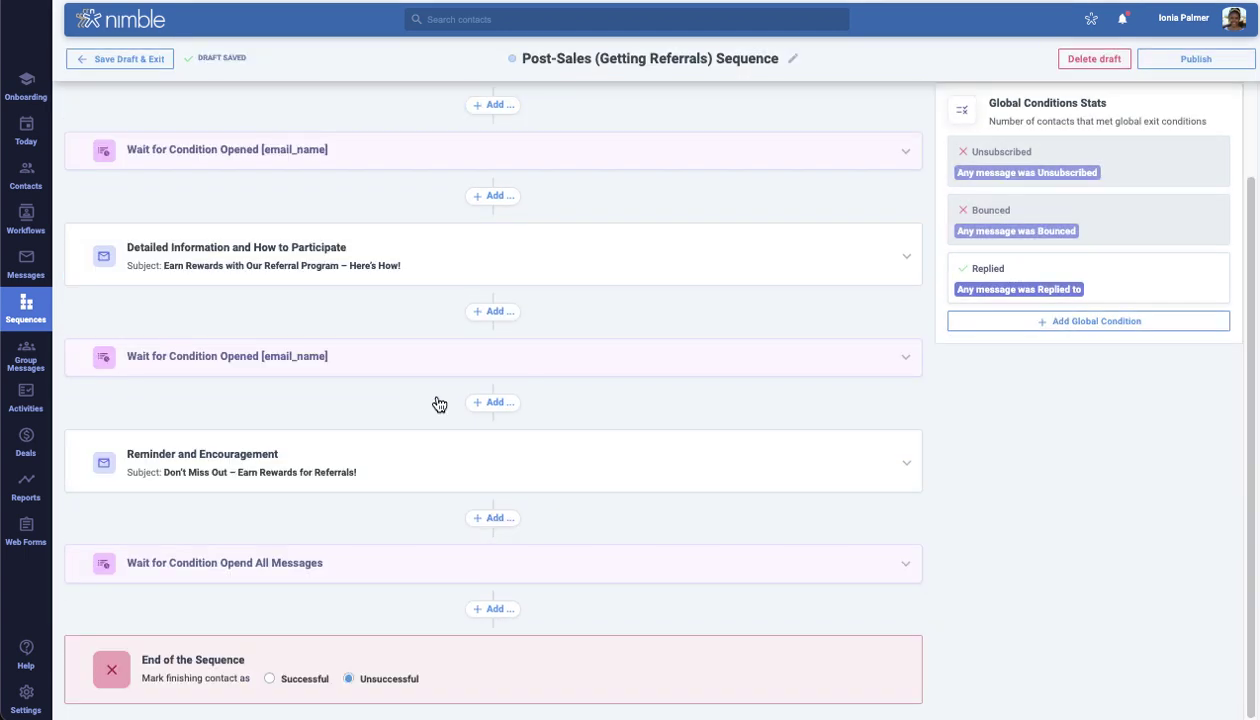
click(490, 403)
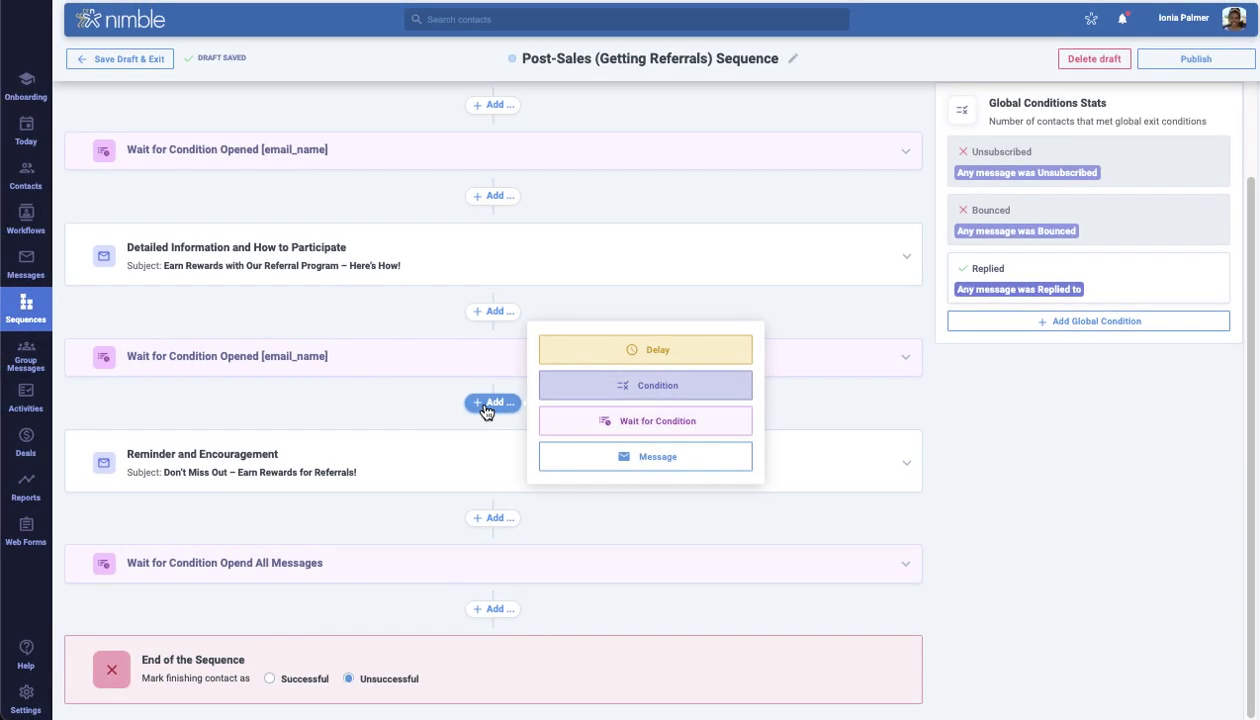
Insert an email step named Stay Connected using the Stay Connected Email template, and save it
click(595, 457)
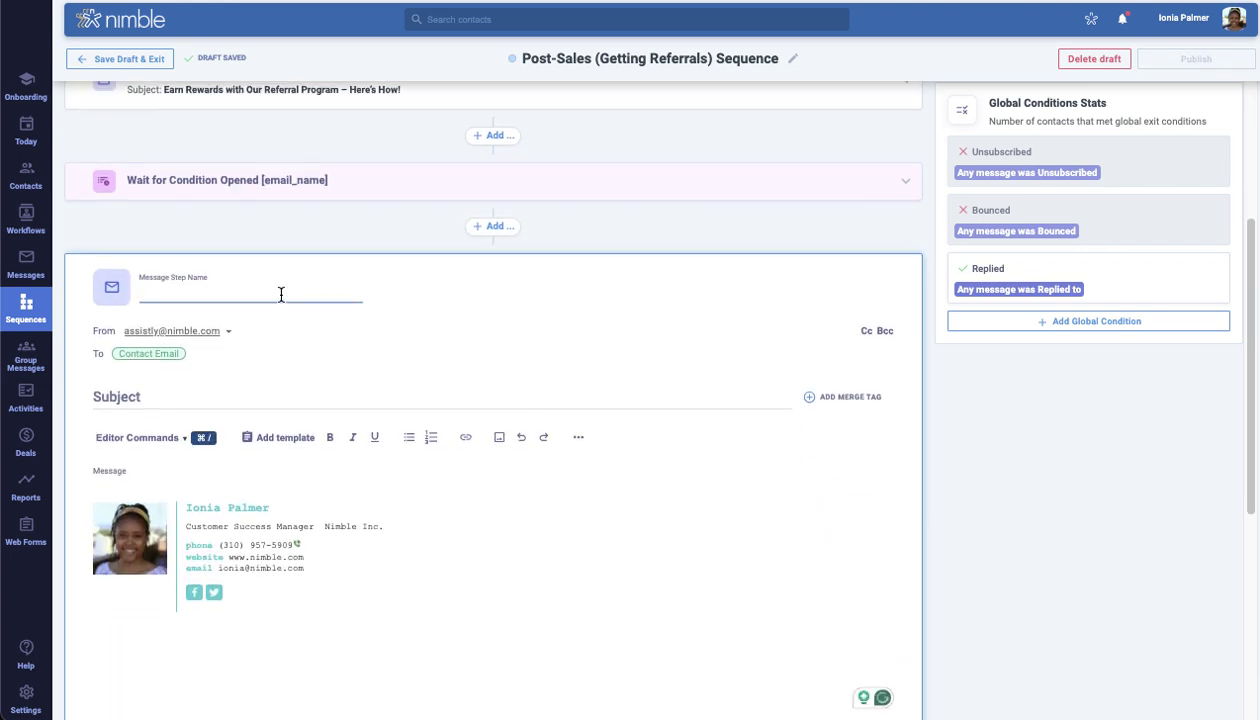
text(Stay Connected)
click(683, 306)
scroll(683, 306, down, 2)
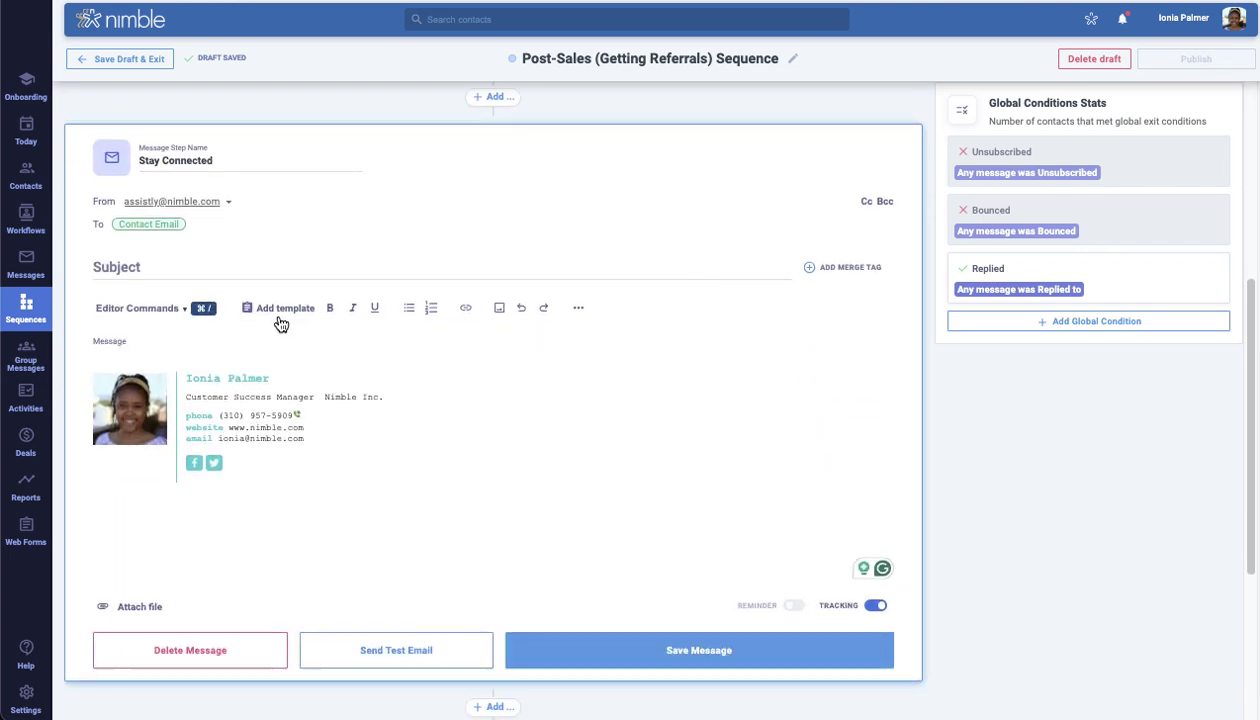
click(272, 308)
scroll(326, 421, down, 3)
click(326, 416)
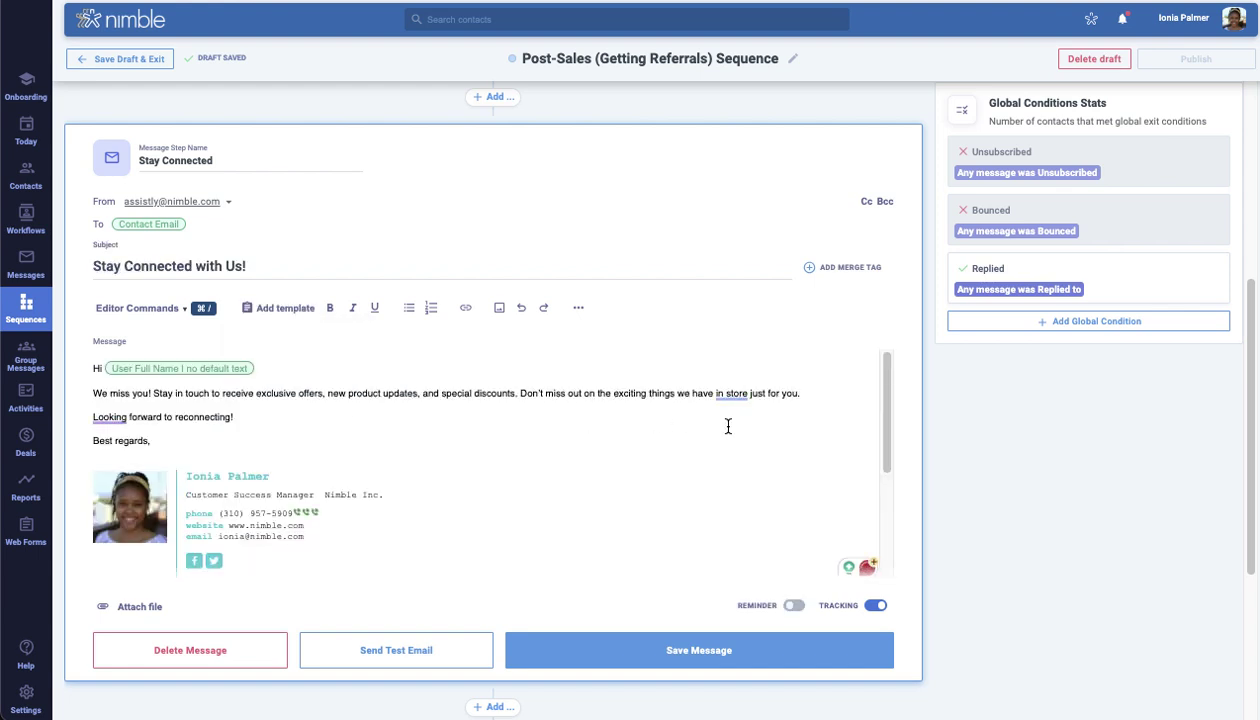
click(760, 645)
Add a 3-day delay after Stay Connected that skips Saturdays and Sundays
click(493, 403)
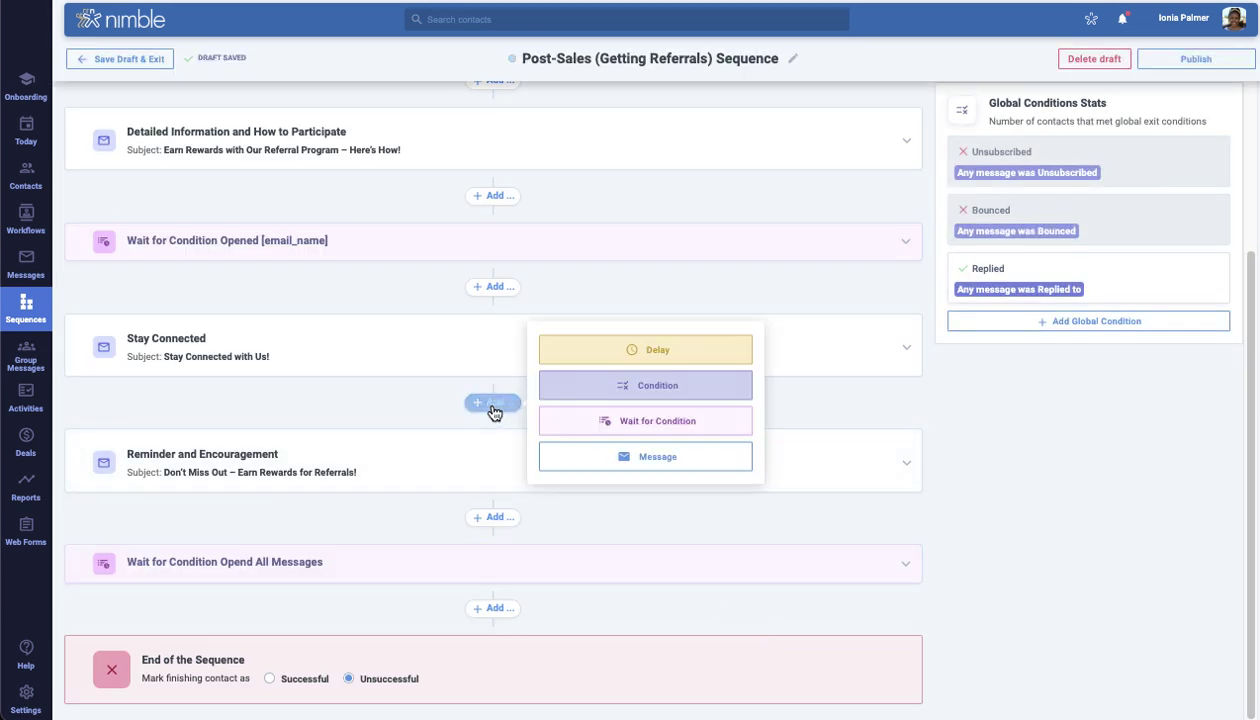
click(600, 354)
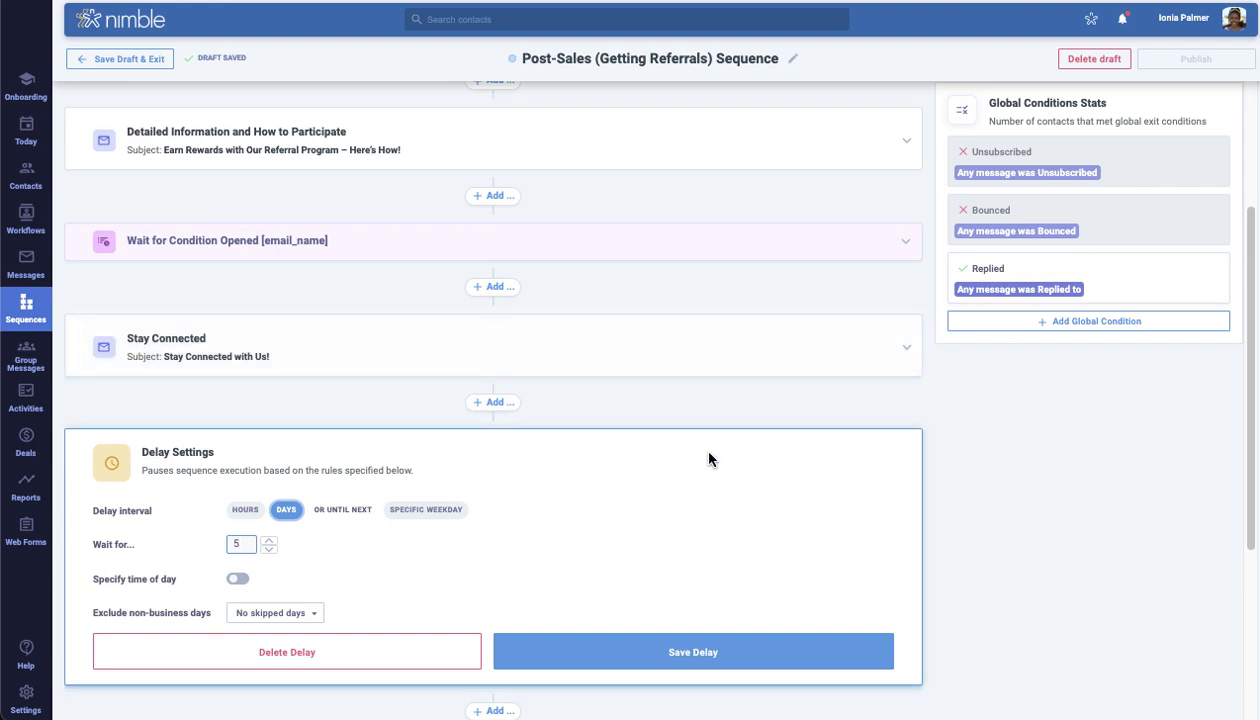
scroll(708, 458, down, 2)
click(270, 430)
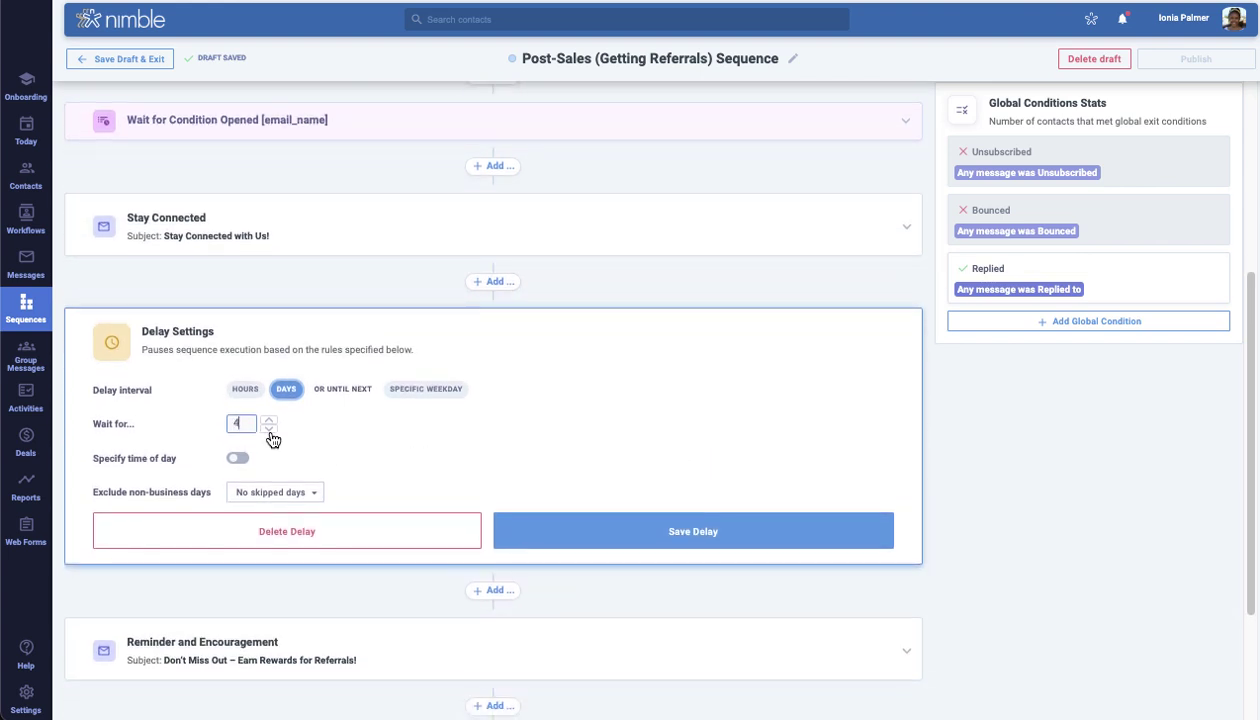
click(270, 430)
click(288, 494)
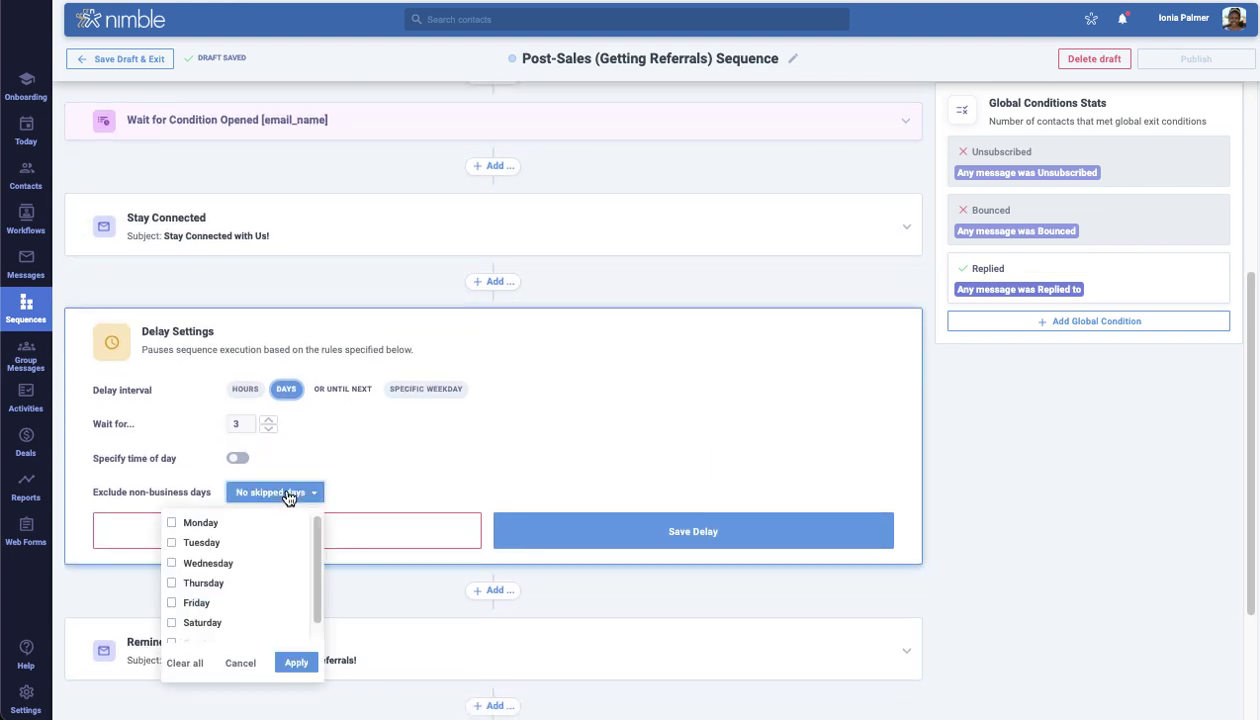
scroll(191, 600, down, 1)
click(188, 603)
click(187, 625)
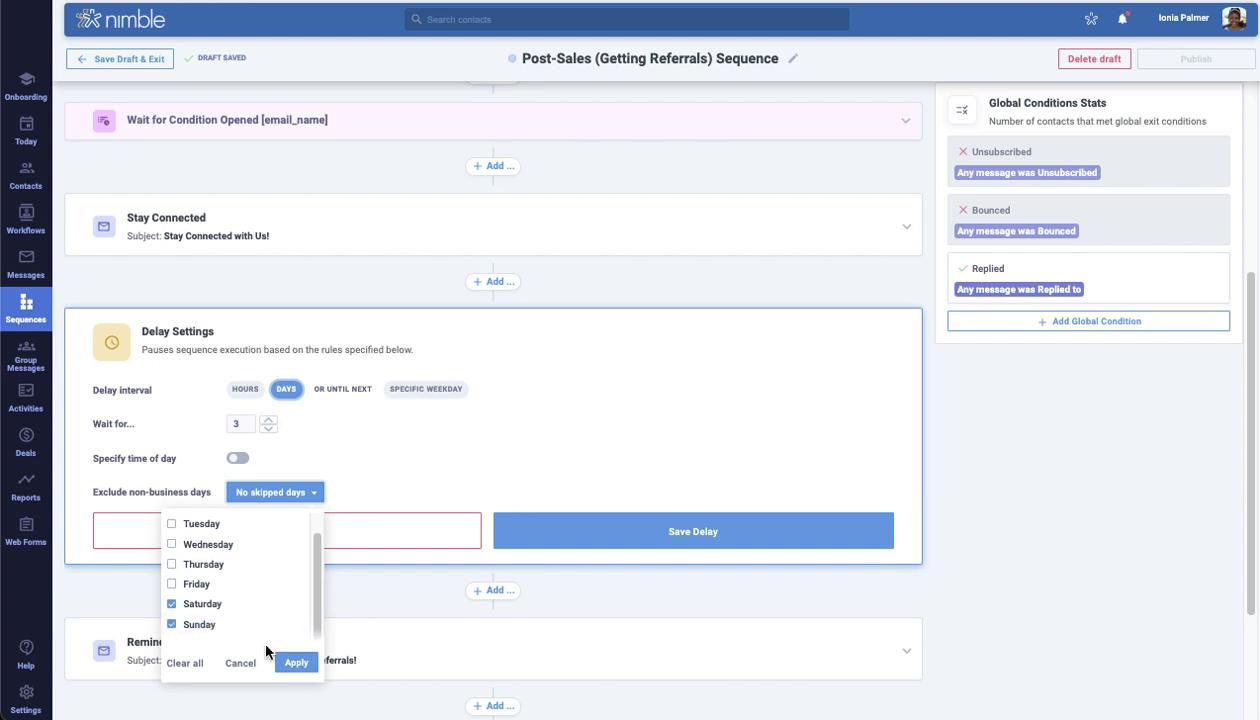
click(296, 662)
click(724, 531)
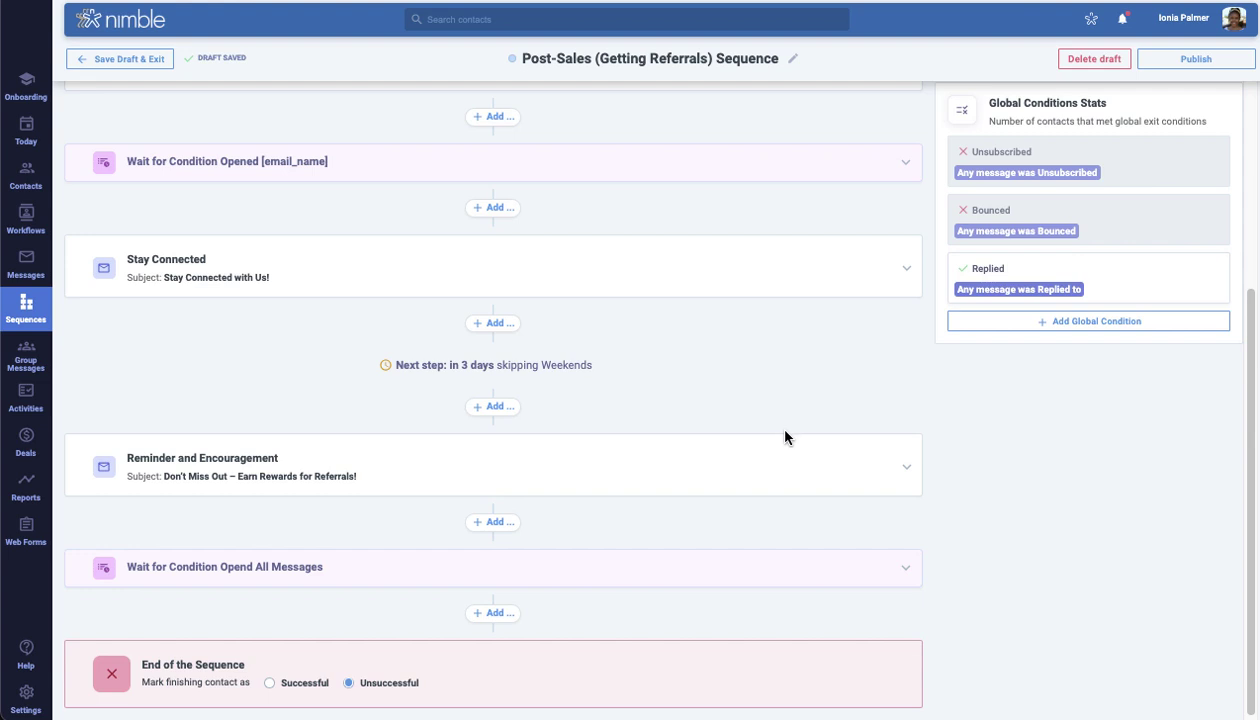
Re-save the Replied global exit condition unchanged and publish the sequence
scroll(900, 420, up, 1)
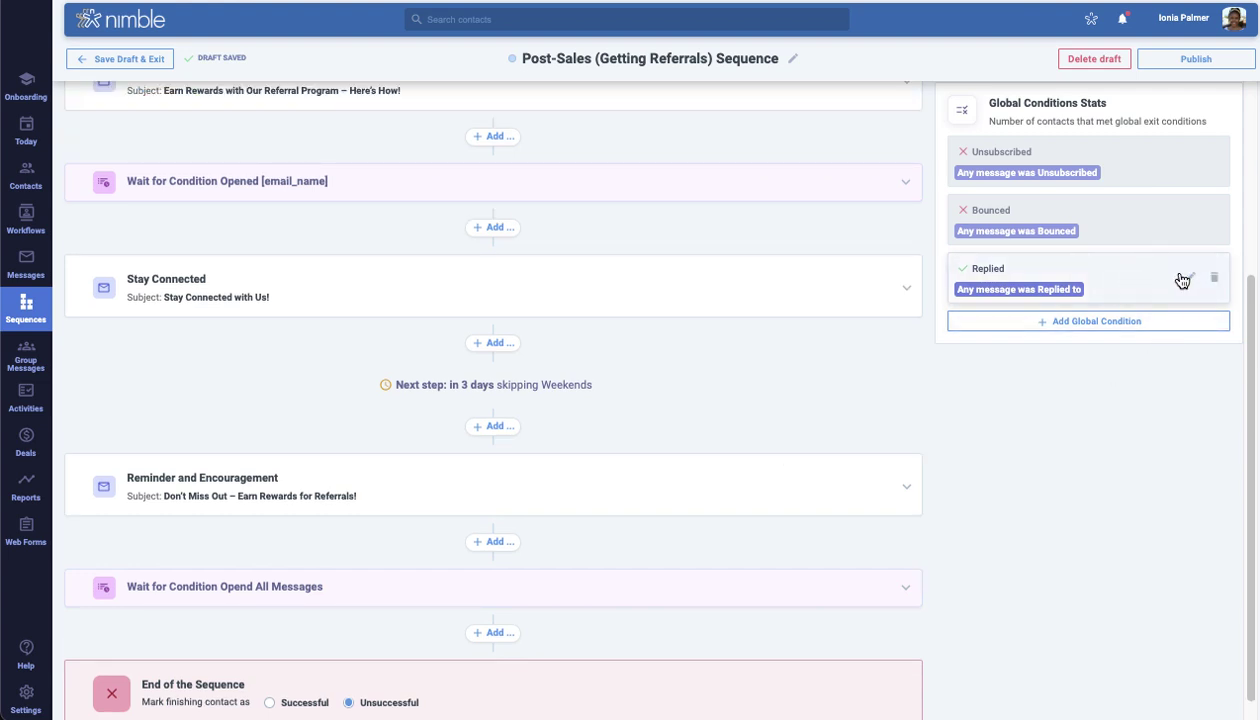
click(1191, 277)
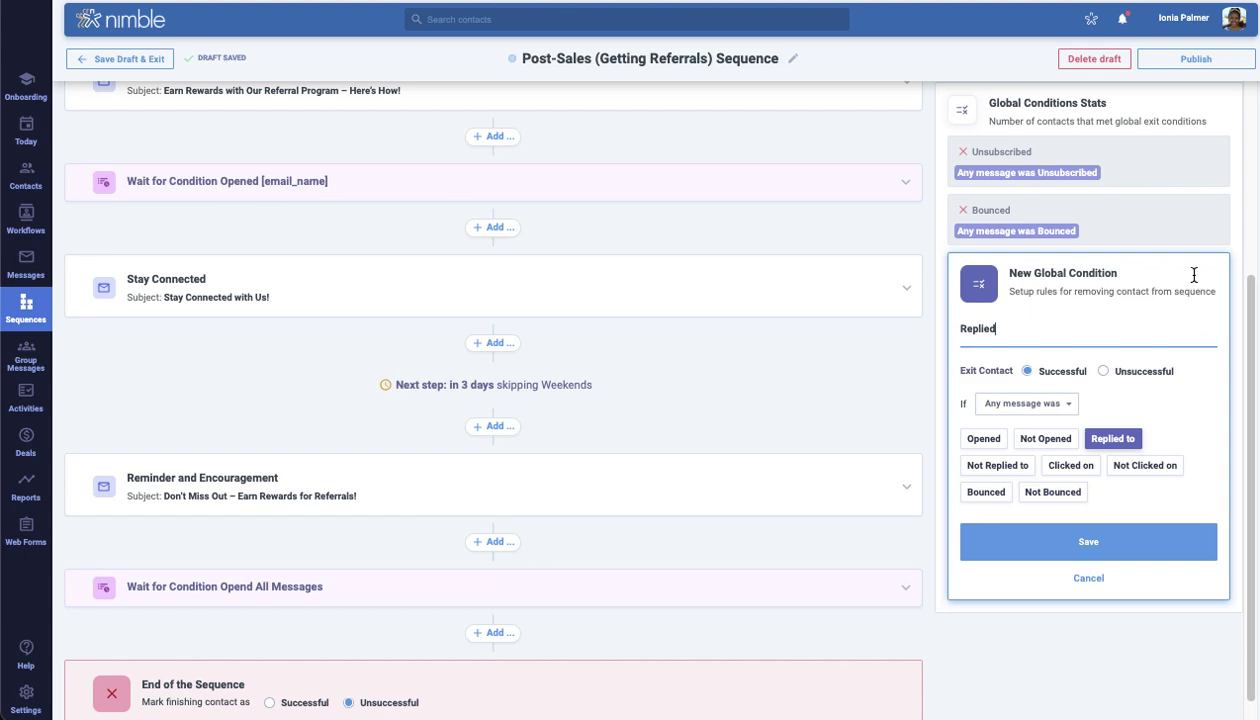
click(1195, 551)
scroll(1185, 540, up, 2)
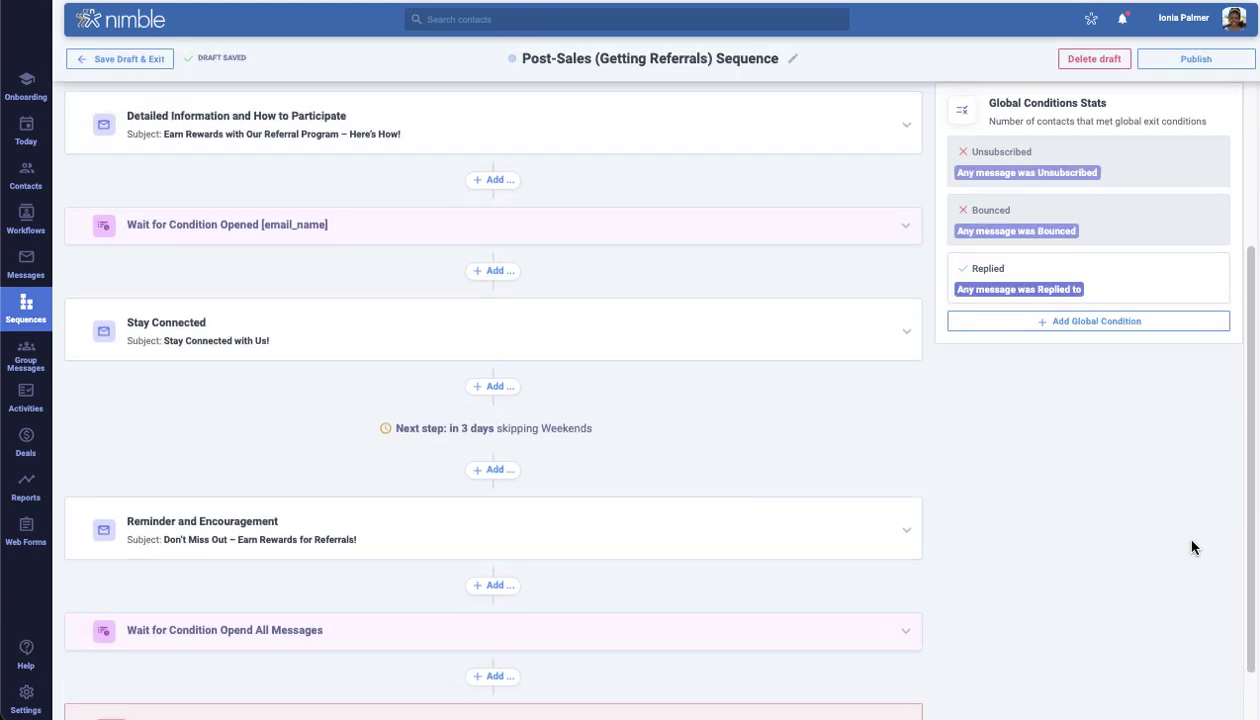
click(1183, 62)
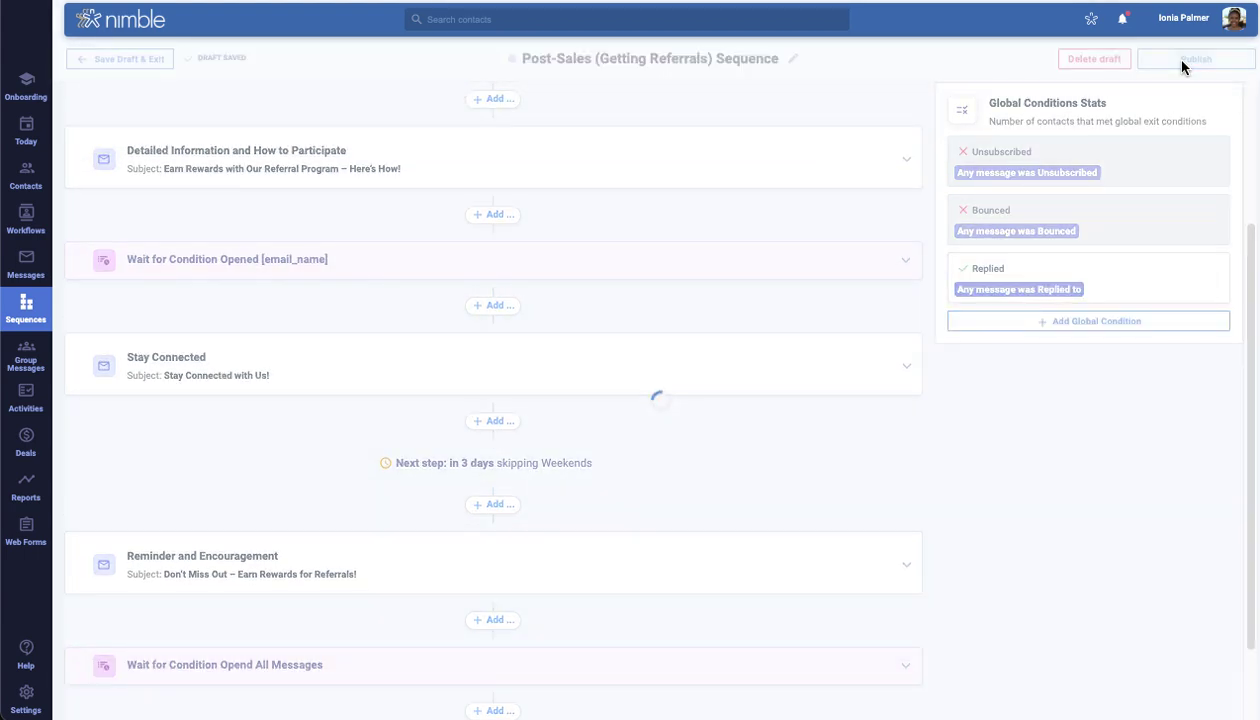